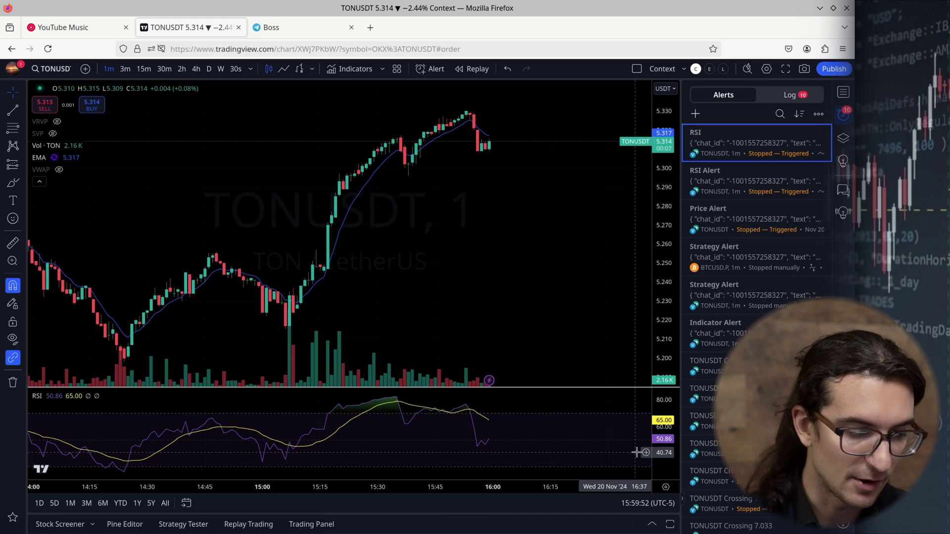
Add an alert on RSI at 40.74 from the RSI pane's price scale on TONUSDT 1m.
left_click(645, 452)
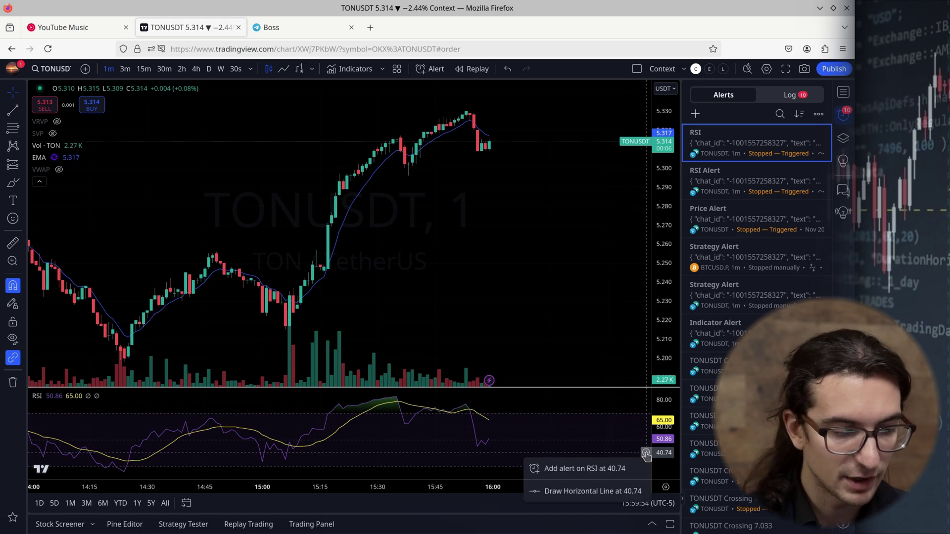
left_click(624, 470)
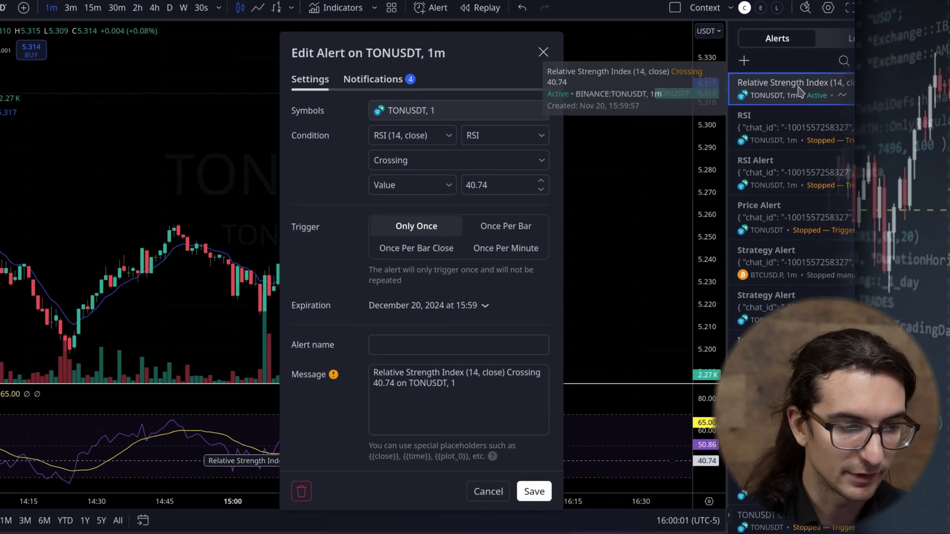
Select the alert message text and lower the RSI threshold to 40.72.
left_click(509, 386)
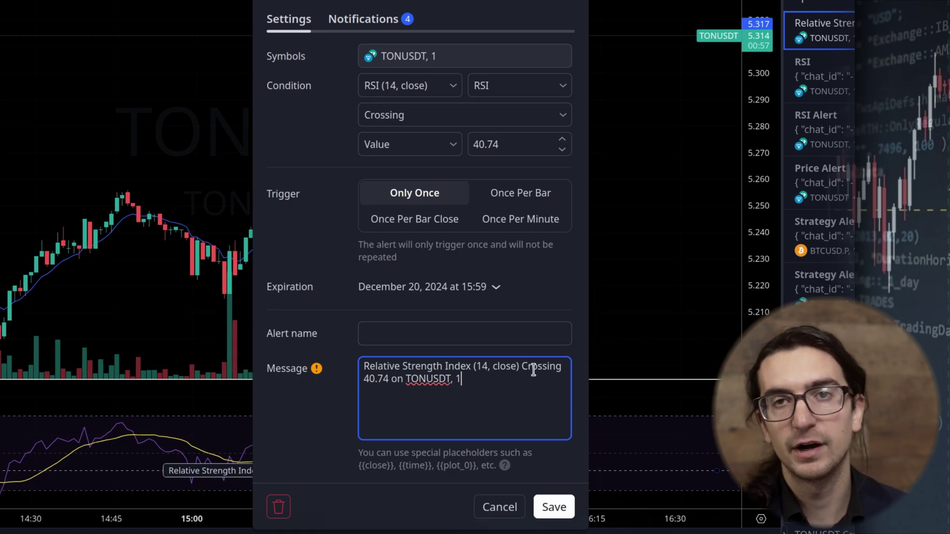
left_click_drag(498, 385, 359, 366)
left_click(486, 379)
left_click_drag(487, 378, 334, 355)
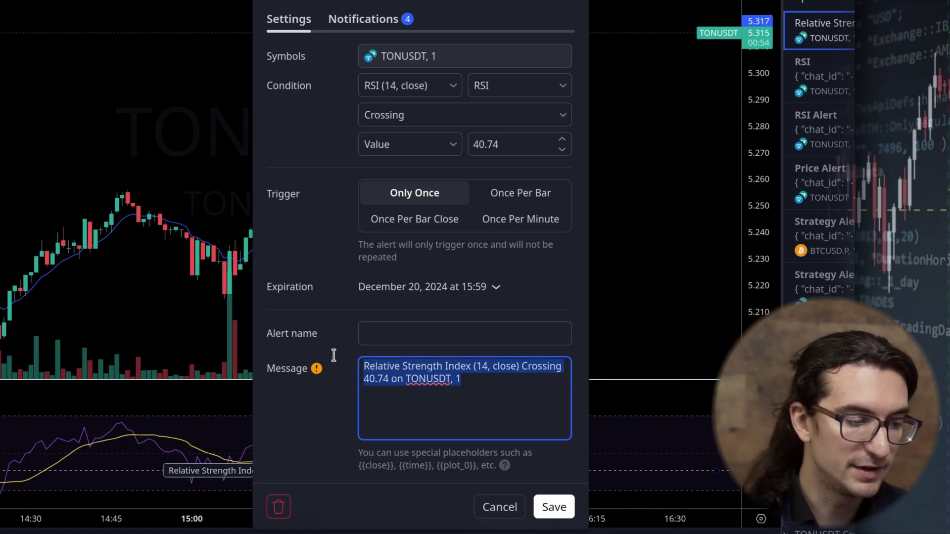
left_click(563, 149)
left_click(562, 149)
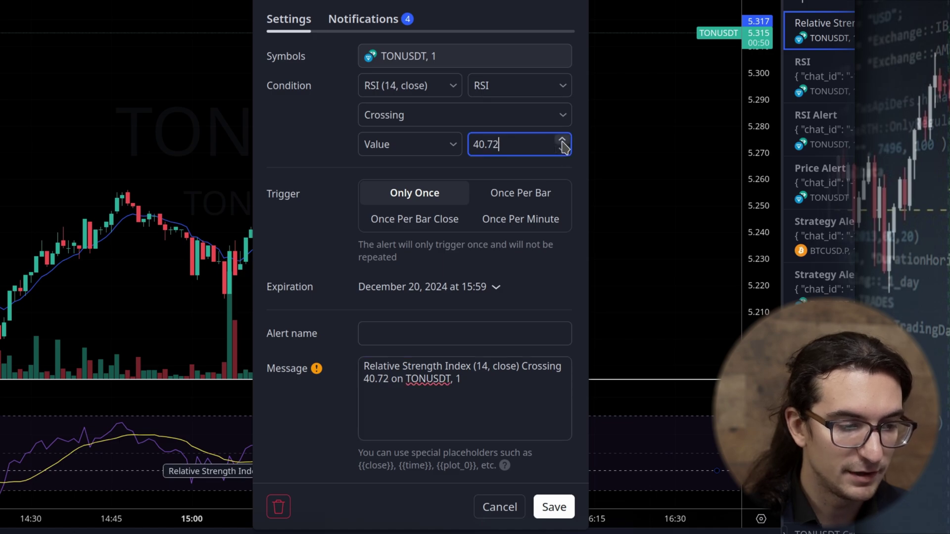
Switch the alert condition to Crossing Up and add a new line to the message.
left_click(402, 122)
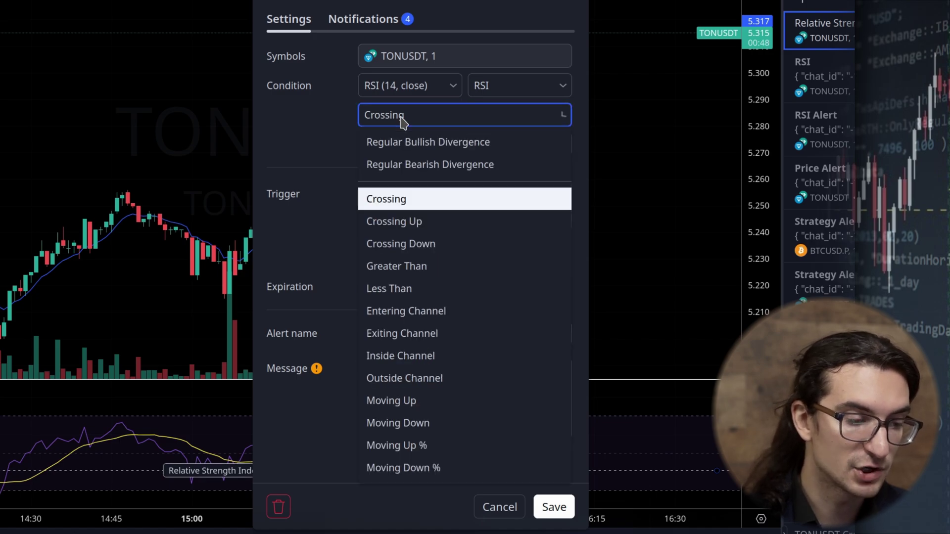
left_click(402, 221)
left_click_drag(479, 383, 362, 366)
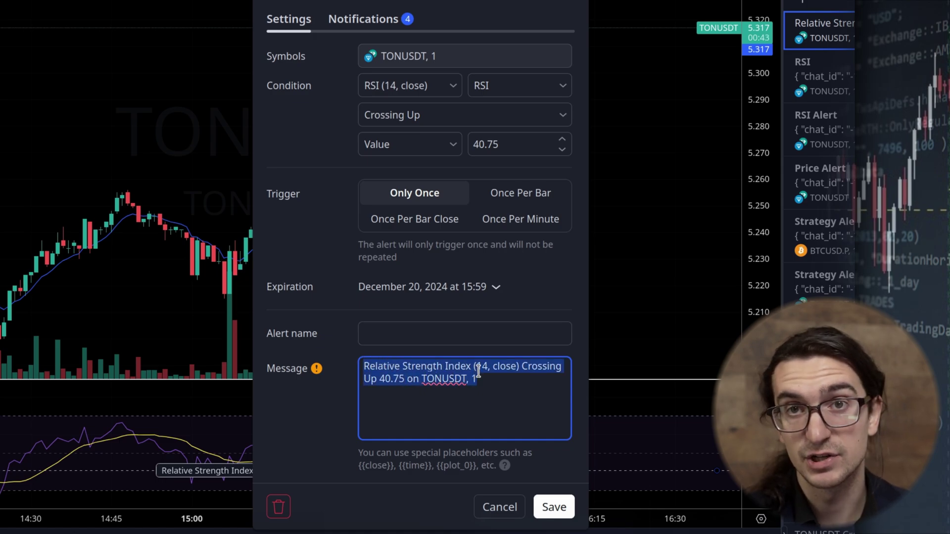
left_click(494, 377)
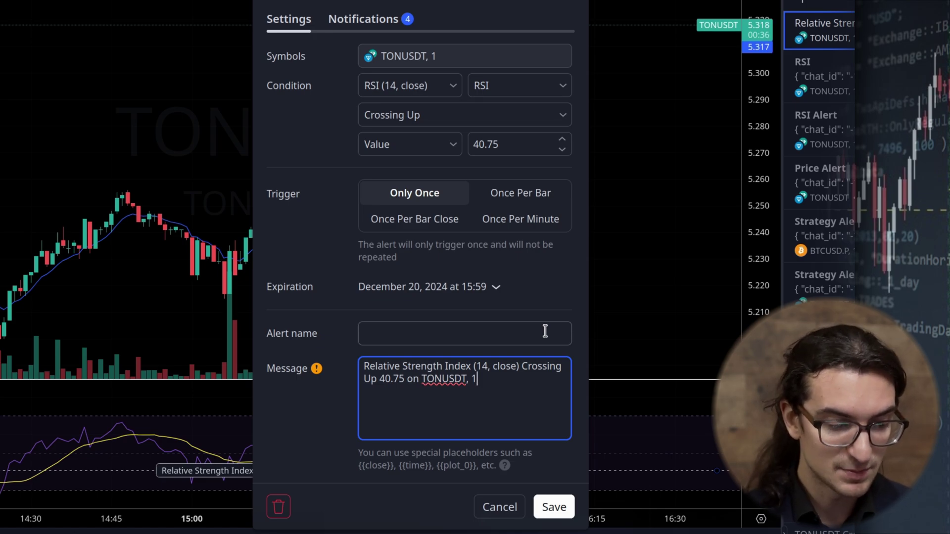
key("Return")
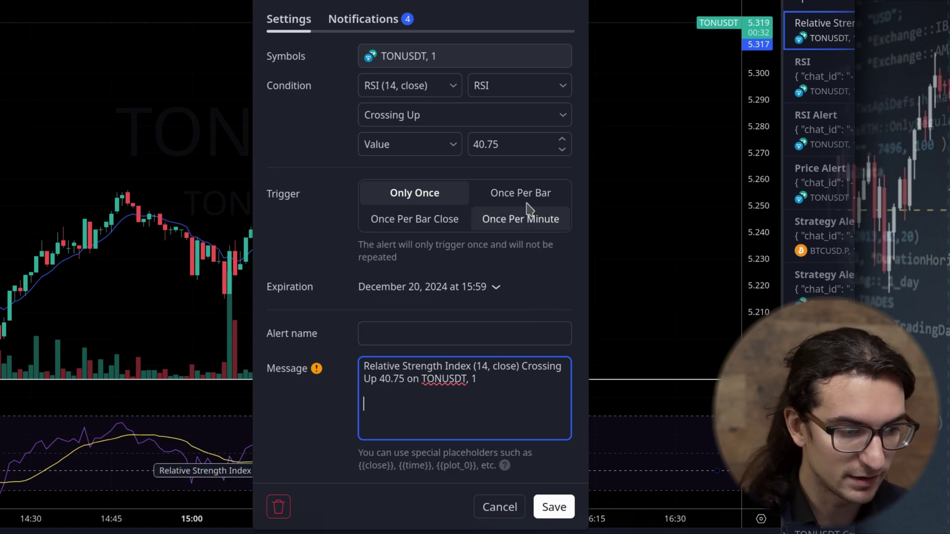
Adjust the RSI threshold to 40.58 and add blank lines after the message text.
left_click(561, 140)
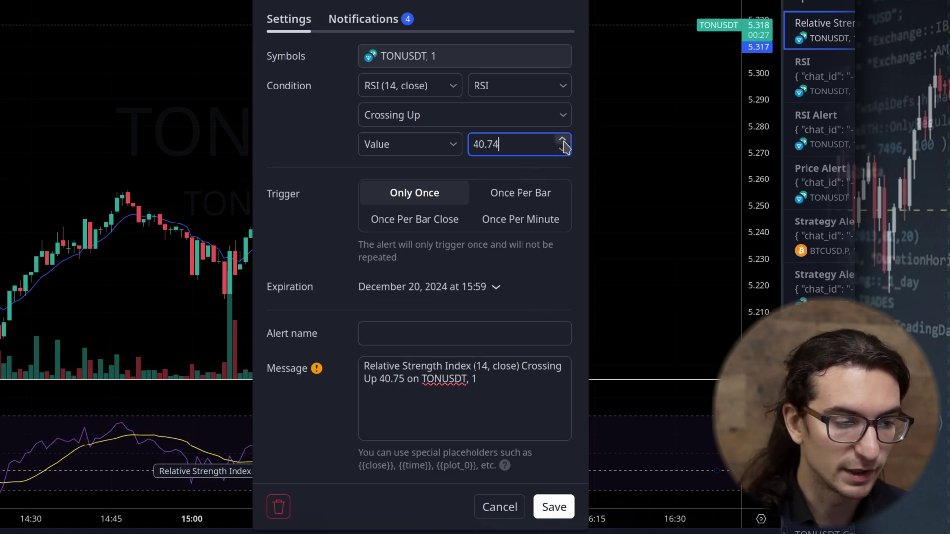
key("BackSpace")
type("1")
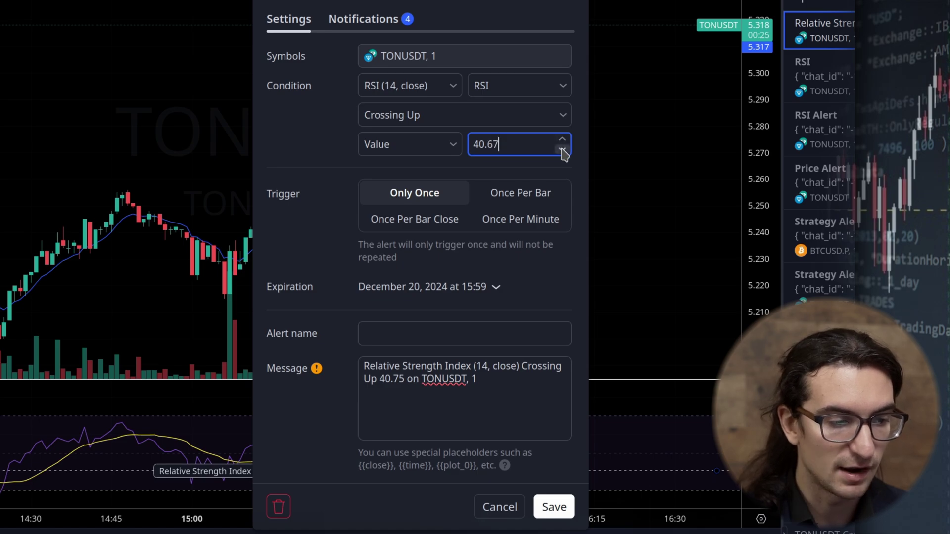
left_click(562, 150)
left_click(561, 149)
left_click_drag(380, 379, 403, 377)
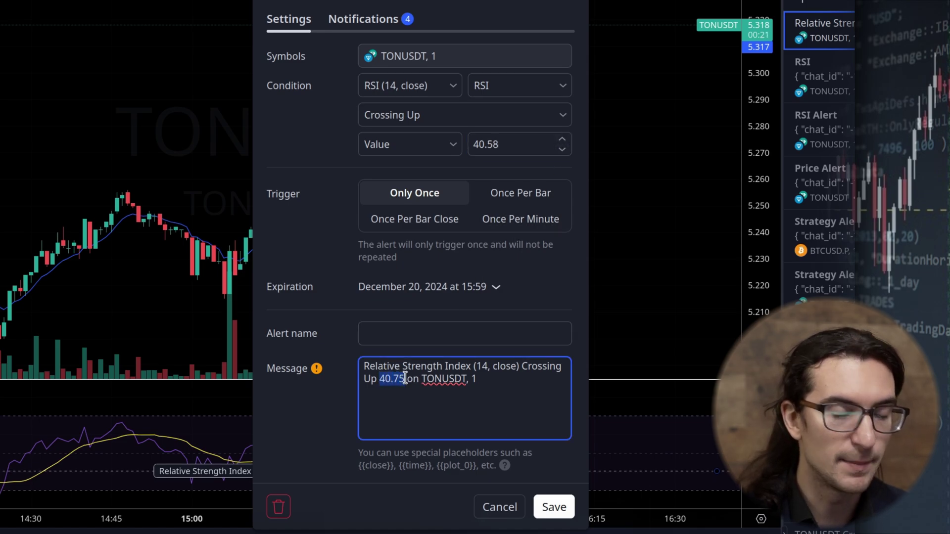
left_click(404, 379)
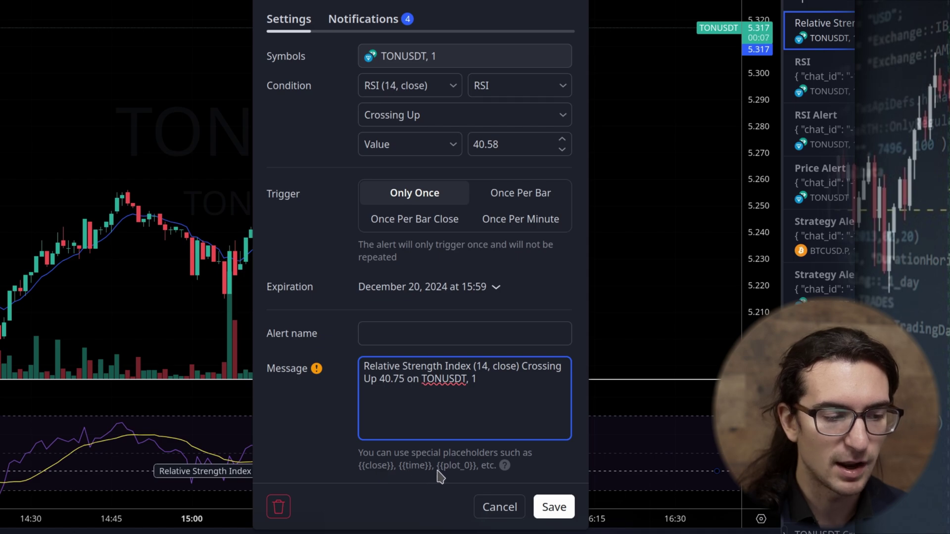
key("Return")
key("Return")
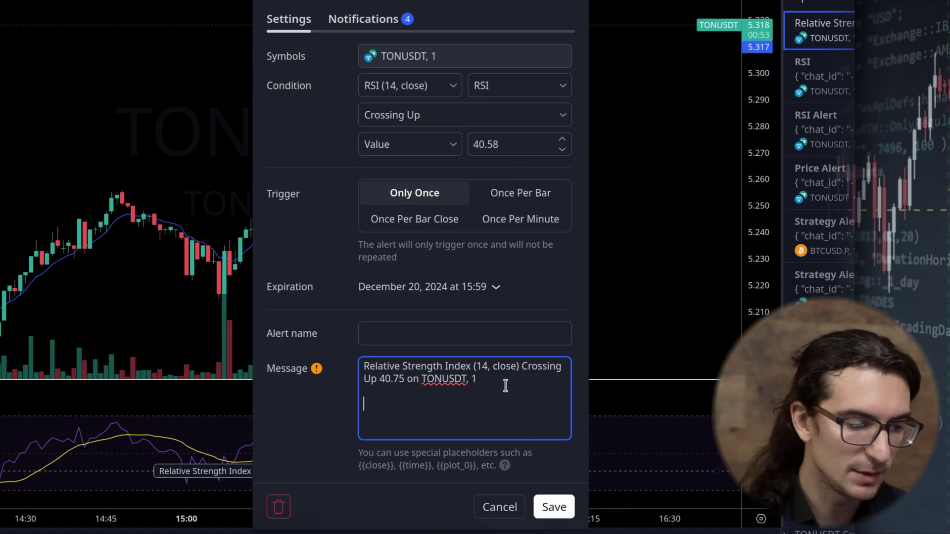
triple_click(413, 363)
left_click_drag(413, 364, 350, 358)
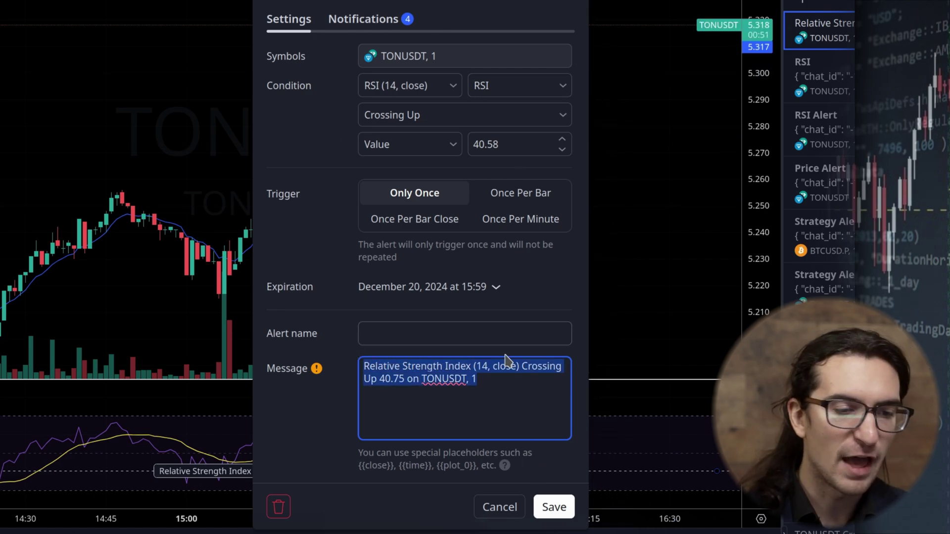
Inspect the saved RSI alert's JSON message and its ticker placeholder.
left_click(851, 75)
left_click(460, 421)
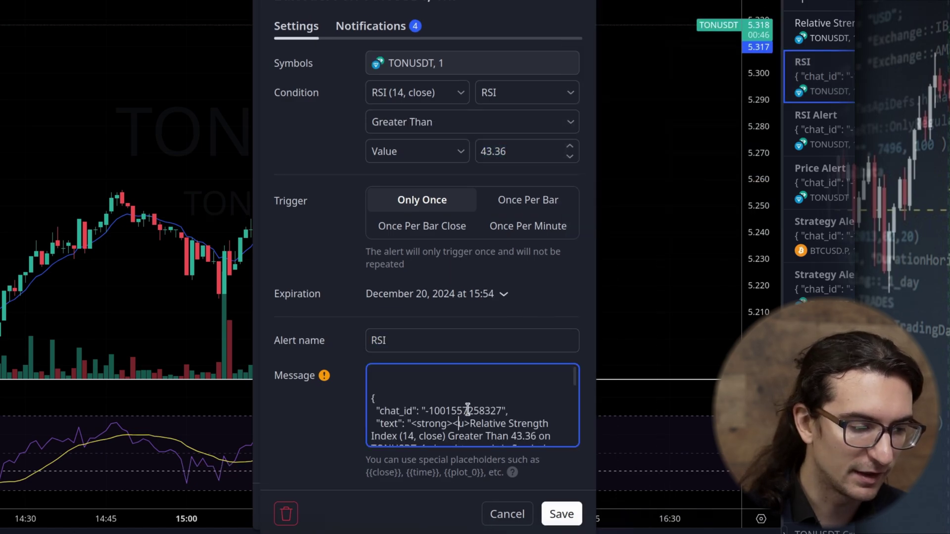
scroll(510, 406, "down", 2)
scroll(578, 401, "up", 1)
scroll(503, 414, "up", 1)
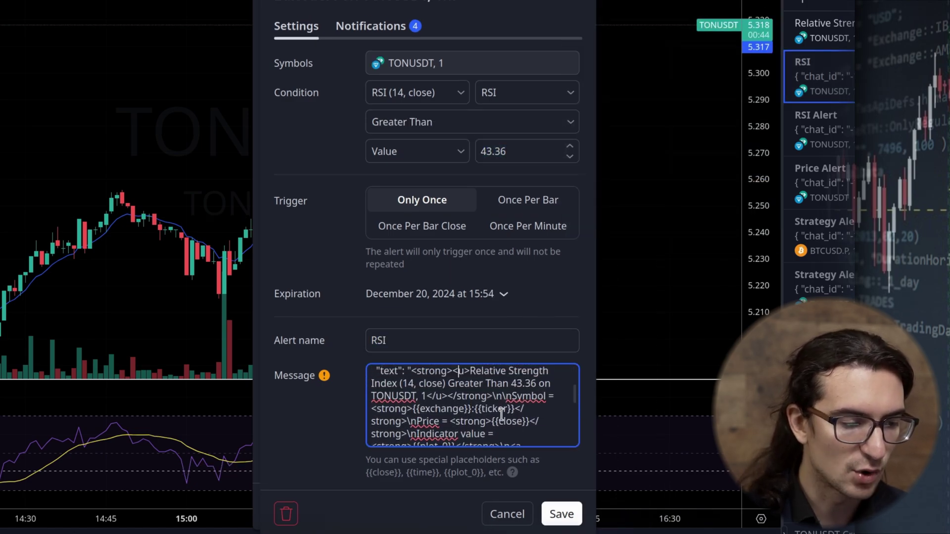
double_click(497, 409)
left_click(499, 409)
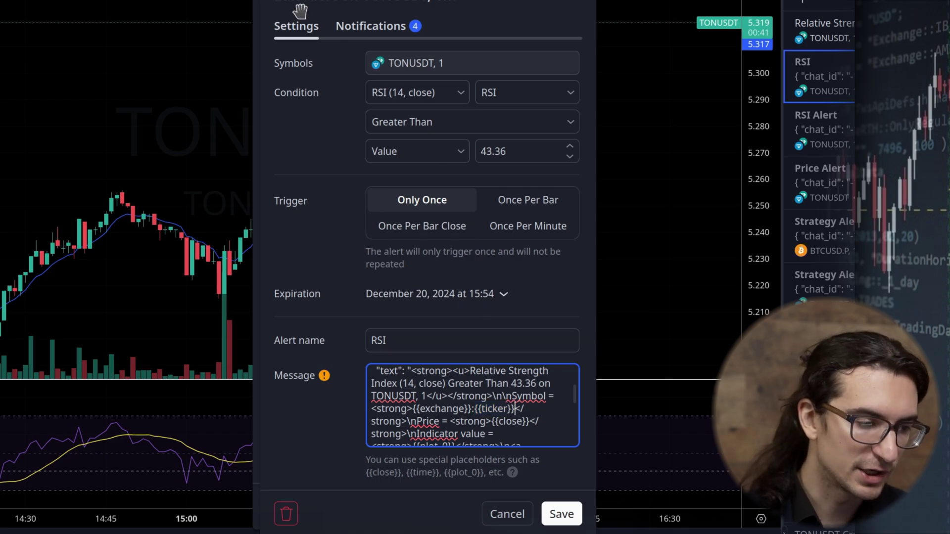
Back in the new RSI alert, change the condition to Less Than.
left_click(573, 14)
left_click_drag(484, 380, 358, 365)
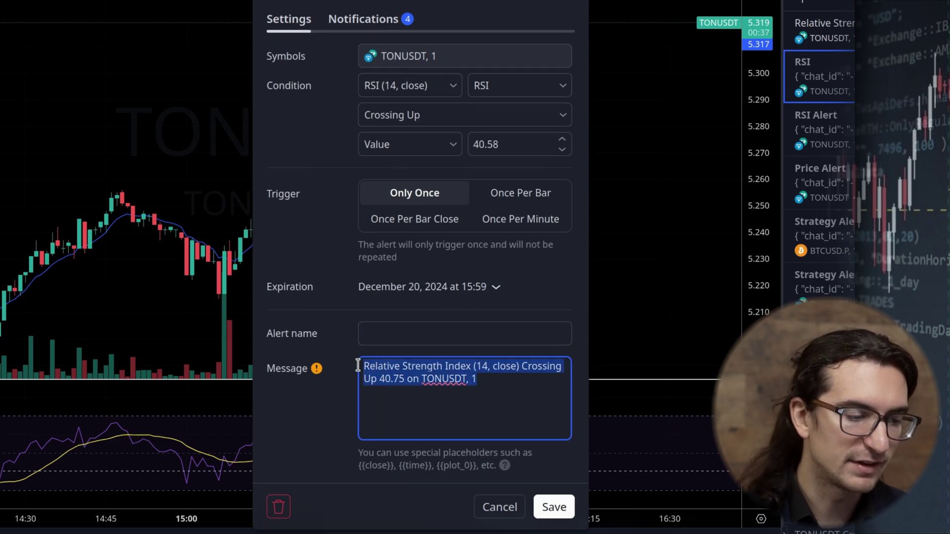
left_click(399, 414)
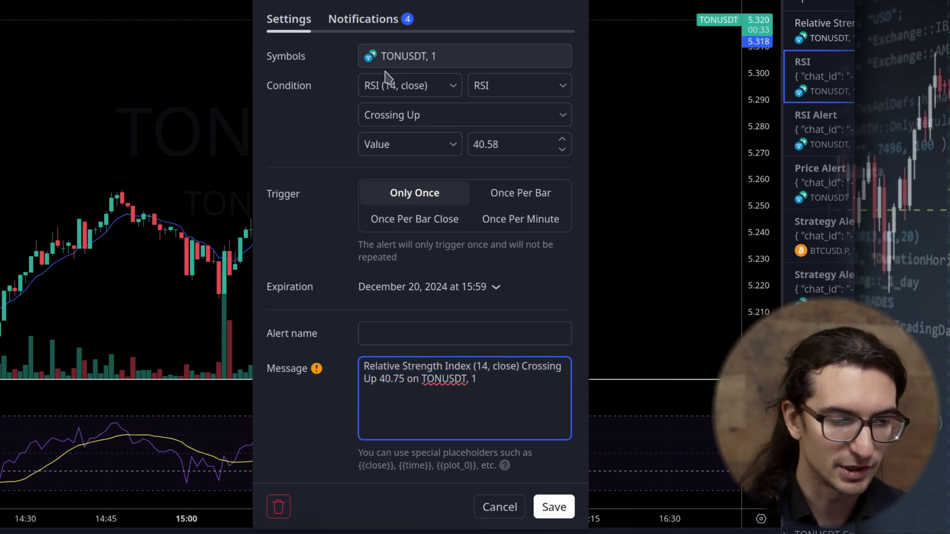
left_click_drag(377, 17, 393, 11)
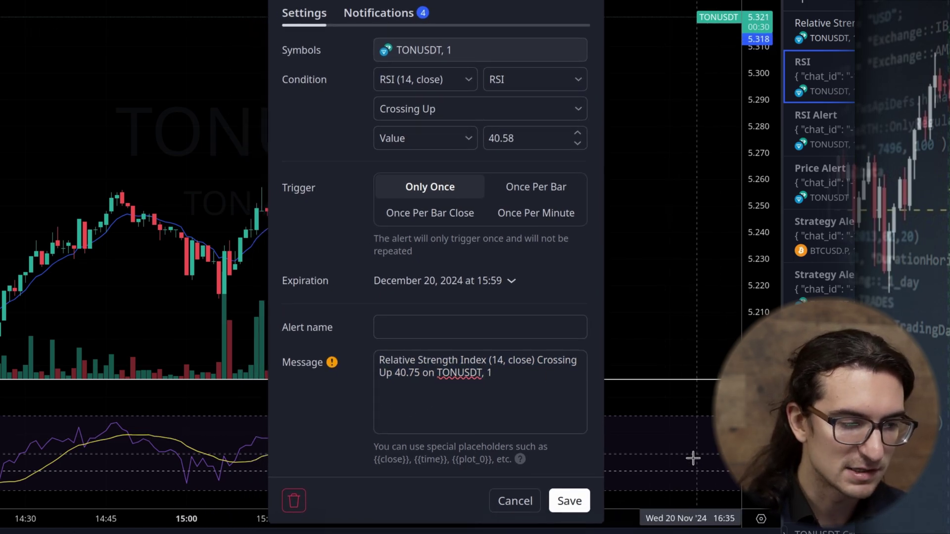
left_click(436, 115)
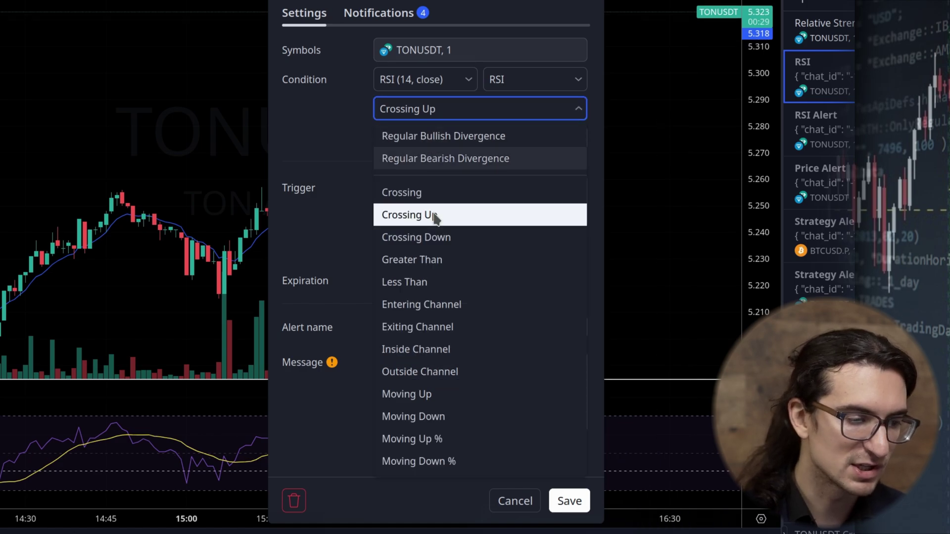
left_click(438, 281)
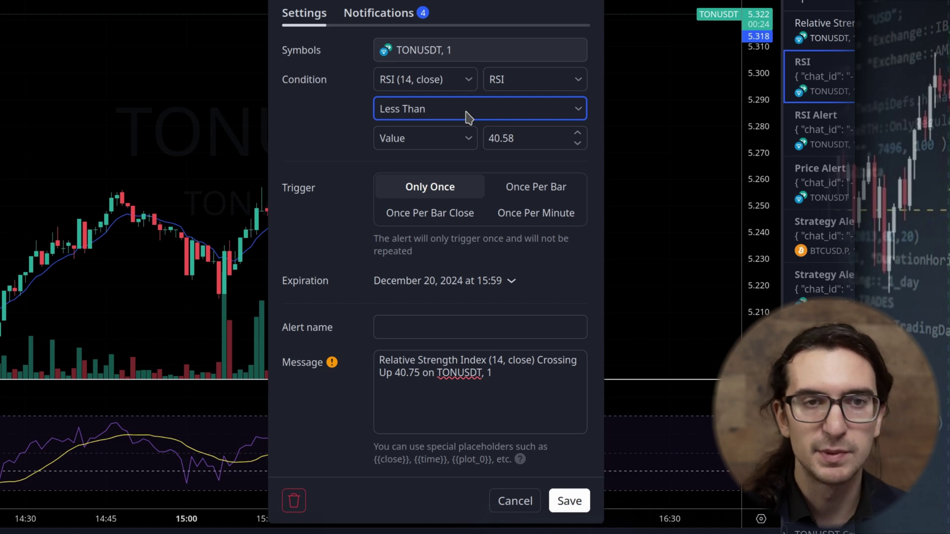
left_click(435, 394)
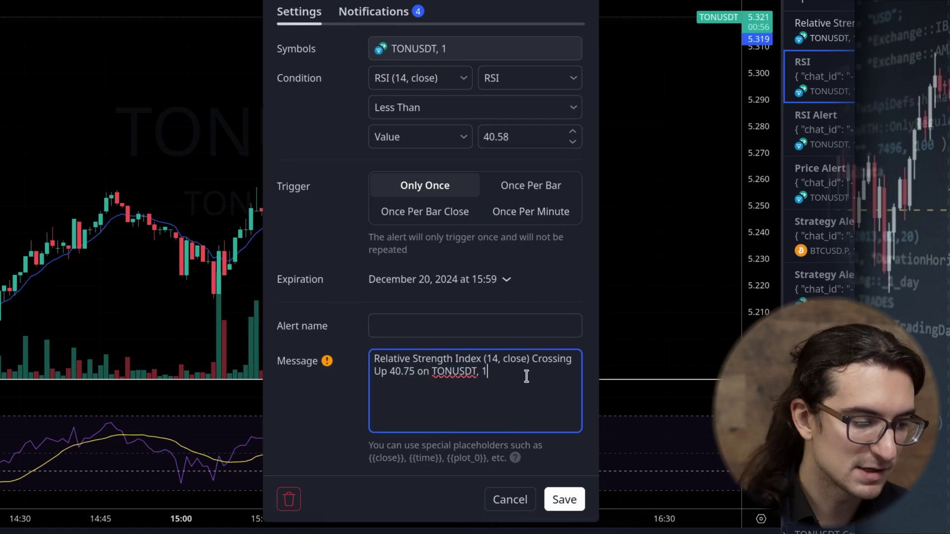
Try a 40.61 threshold, cancel without saving, and delete the unwanted RSI alert.
left_click_drag(525, 377, 355, 357)
left_click(530, 374)
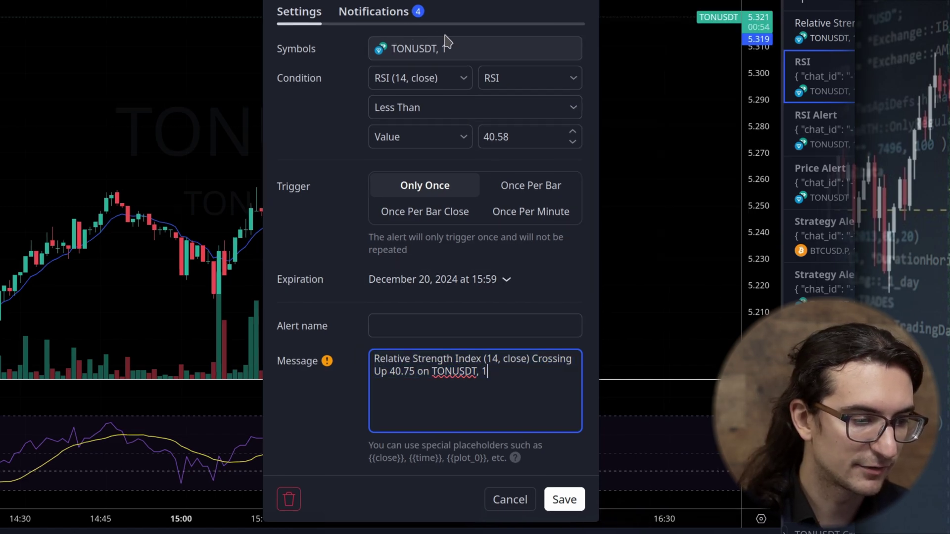
left_click(575, 143)
key("BackSpace")
key("BackSpace")
type("61")
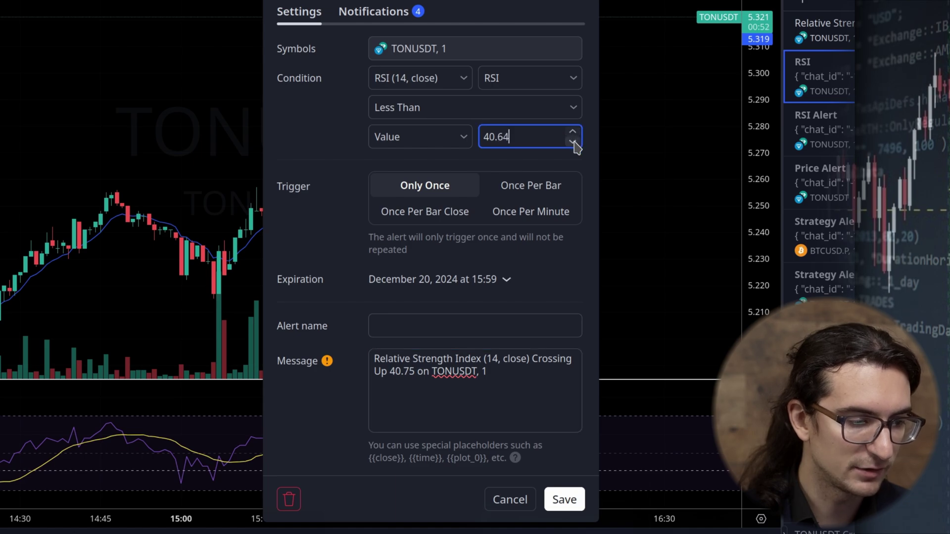
left_click(572, 143)
left_click(572, 143)
left_click(572, 142)
left_click(460, 398)
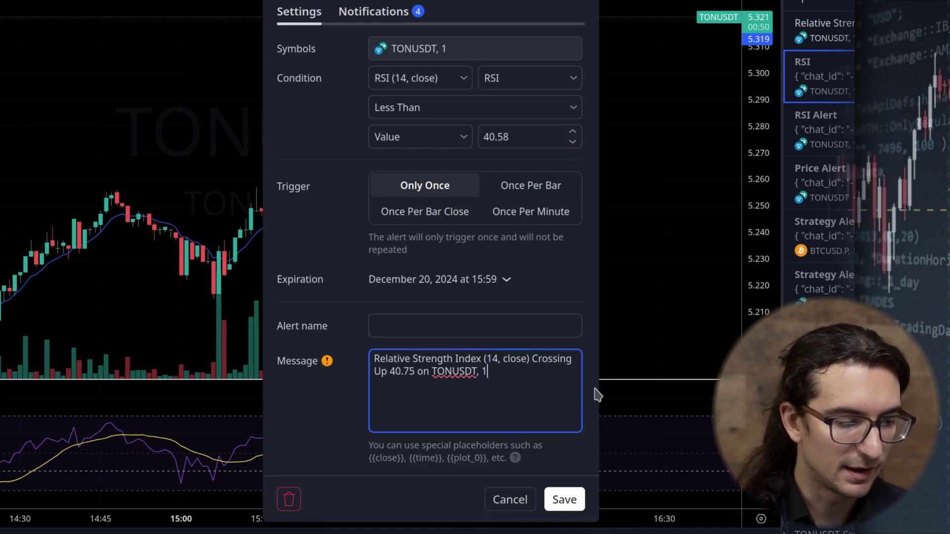
left_click(509, 500)
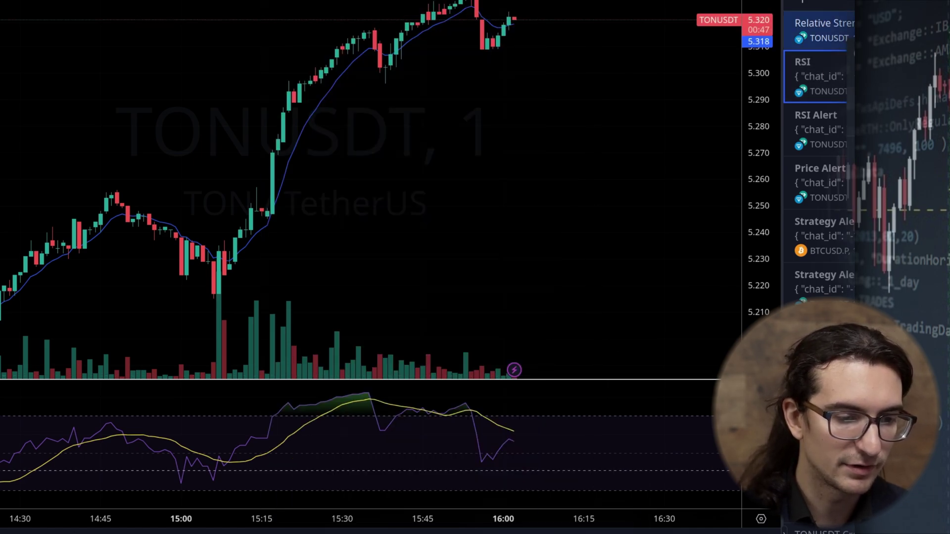
key("Delete")
left_click(559, 302)
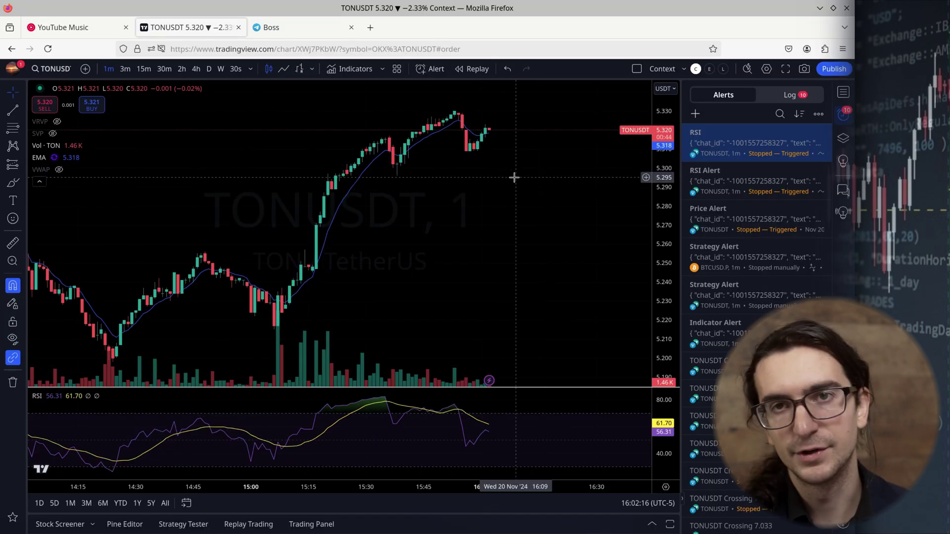
mouse_move(366, 531)
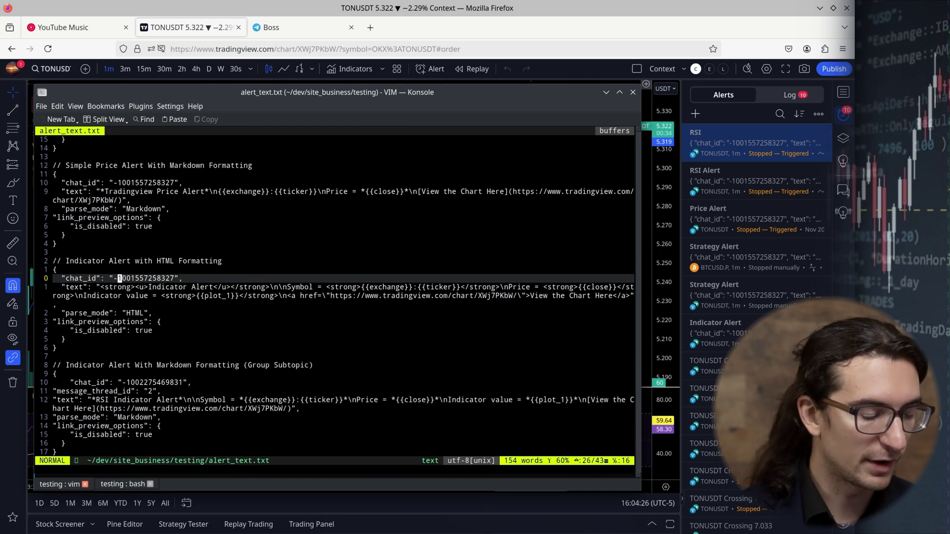
key("j")
key("j")
key("j")
key("j")
key("j")
key("j")
key("j")
key("j")
key("j")
key("j")
key("j")
key("j")
key("j")
key("j")
key("j")
key("j")
key("j")
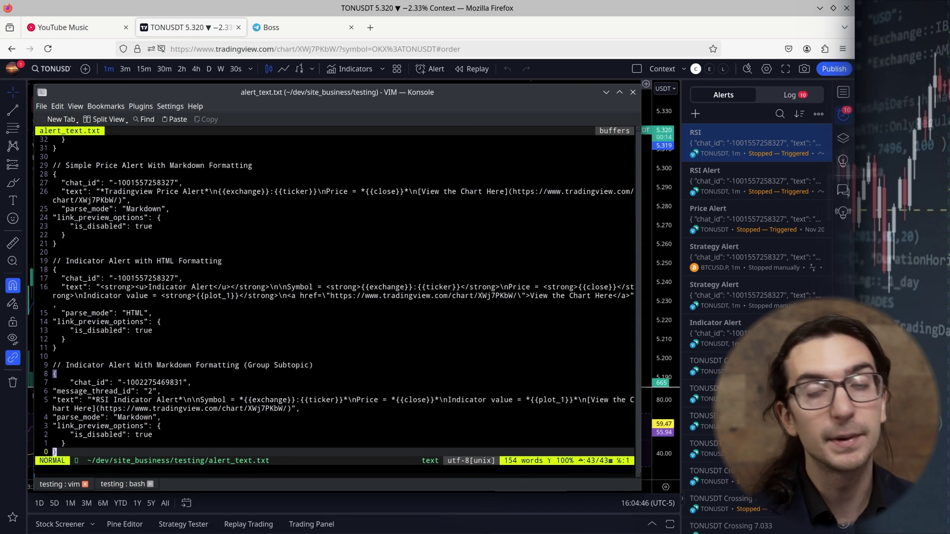
In Telegram Web, open the Alerts Testing Group's Testing Topic (topic ID 2).
left_click(314, 28)
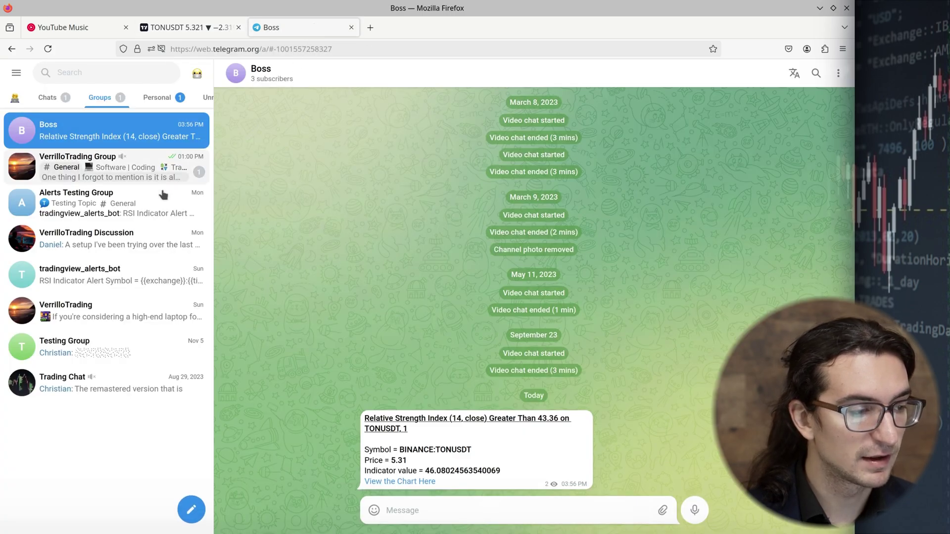
left_click(124, 207)
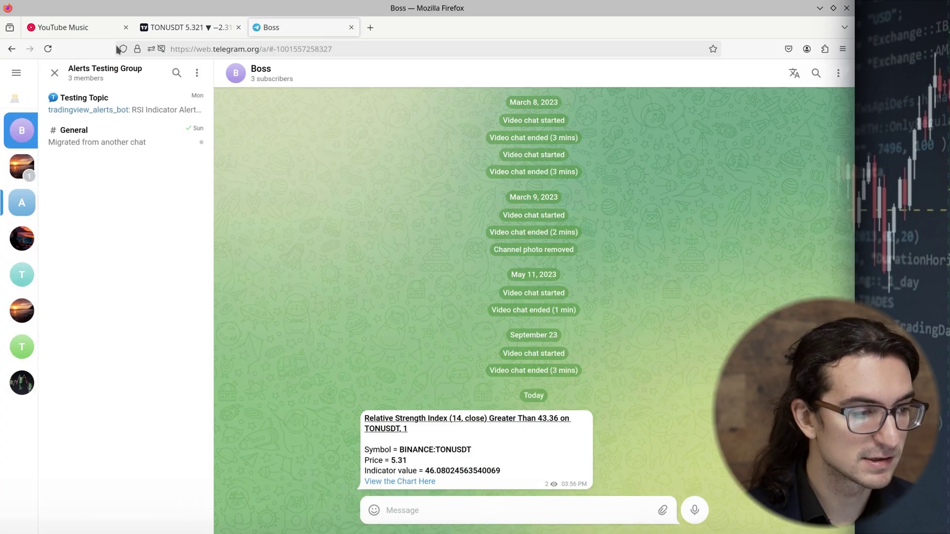
left_click(110, 139)
left_click(112, 106)
left_click(110, 131)
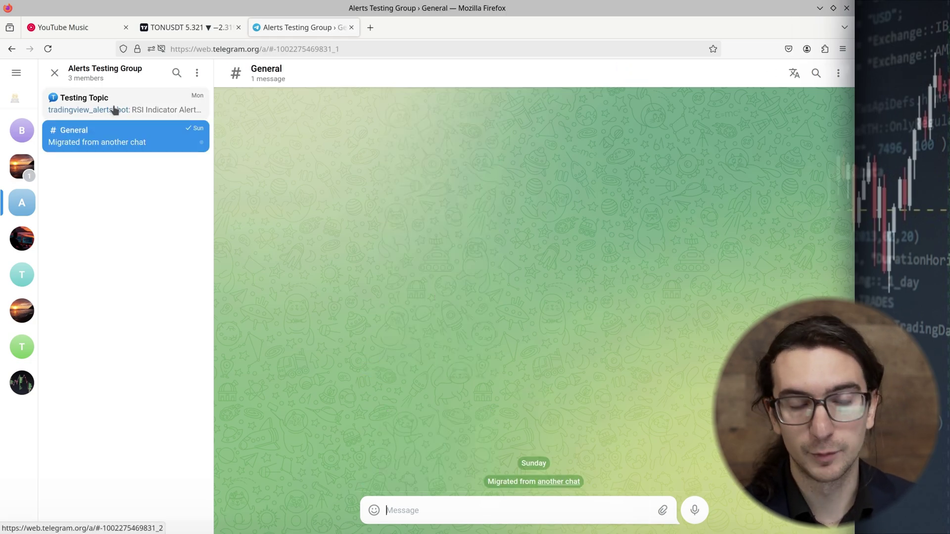
left_click(114, 109)
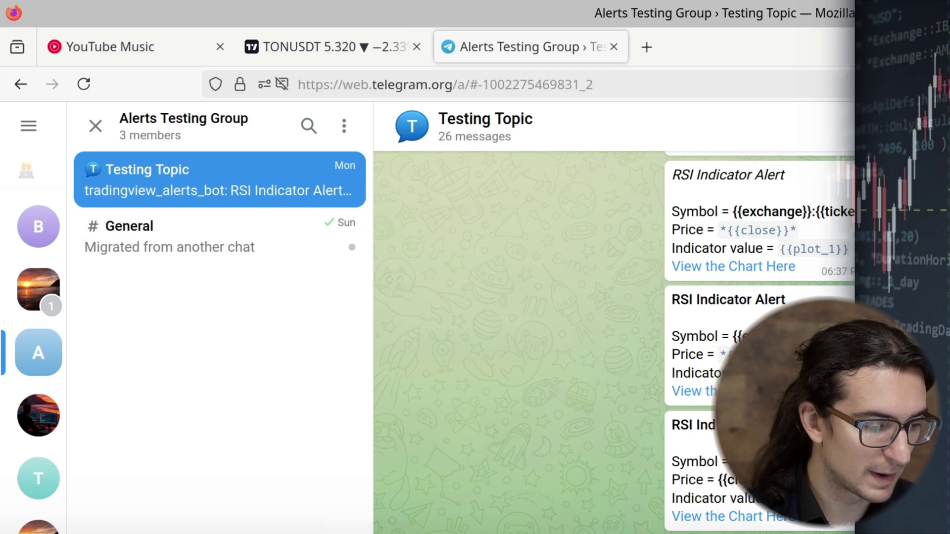
In Vim, visually select the 'RSI Indicator Alert' title in the message line.
key("alt+Tab")
key("k")
key("k")
key("k")
key("k")
key("k")
key("k")
key("k")
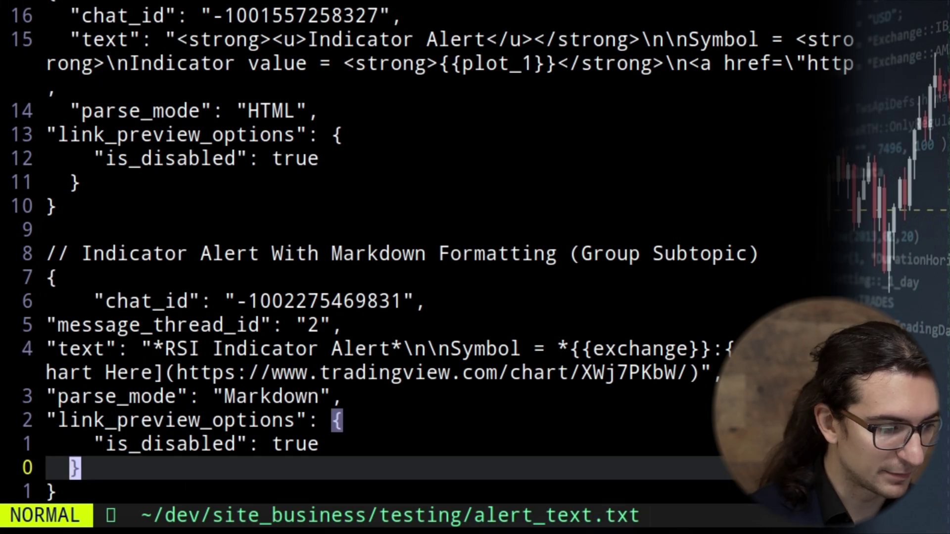
key("l")
key("l")
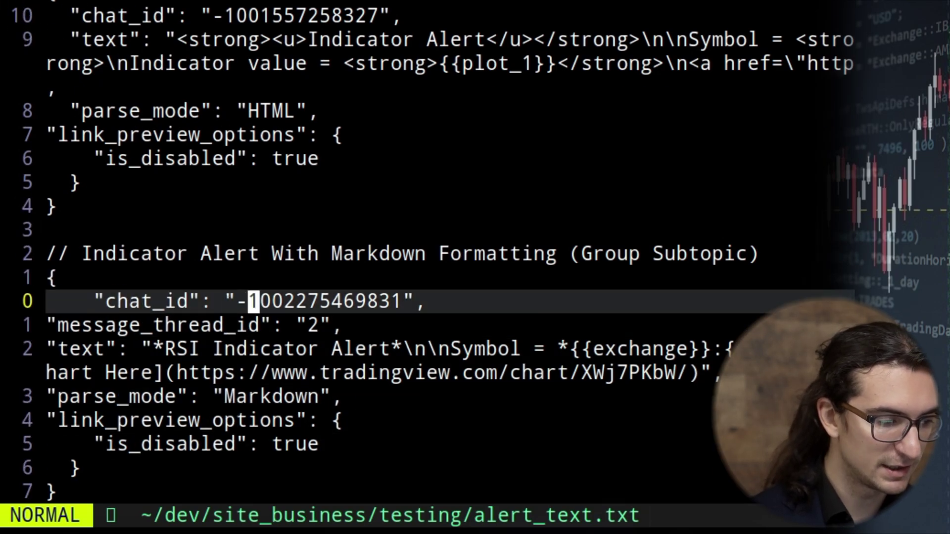
key("j")
key("l")
key("l")
key("l")
key("l")
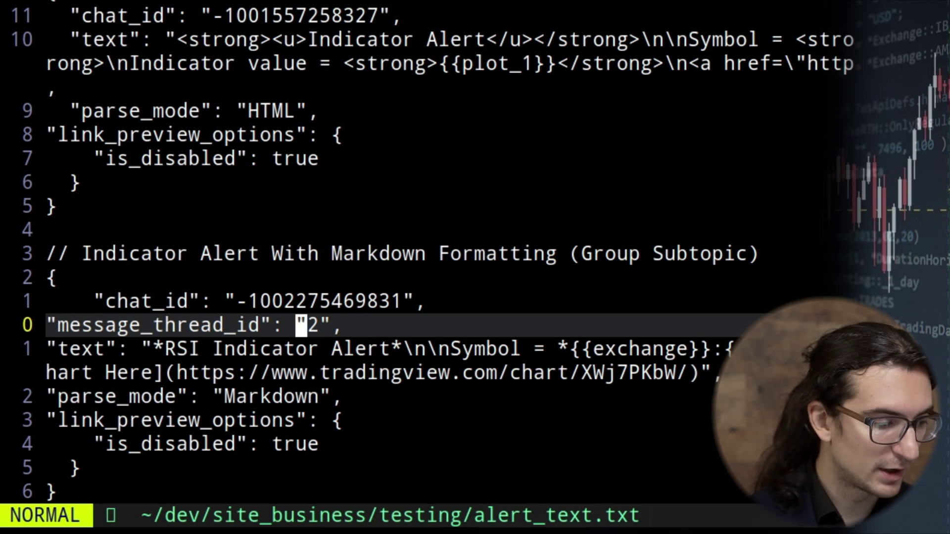
key("j")
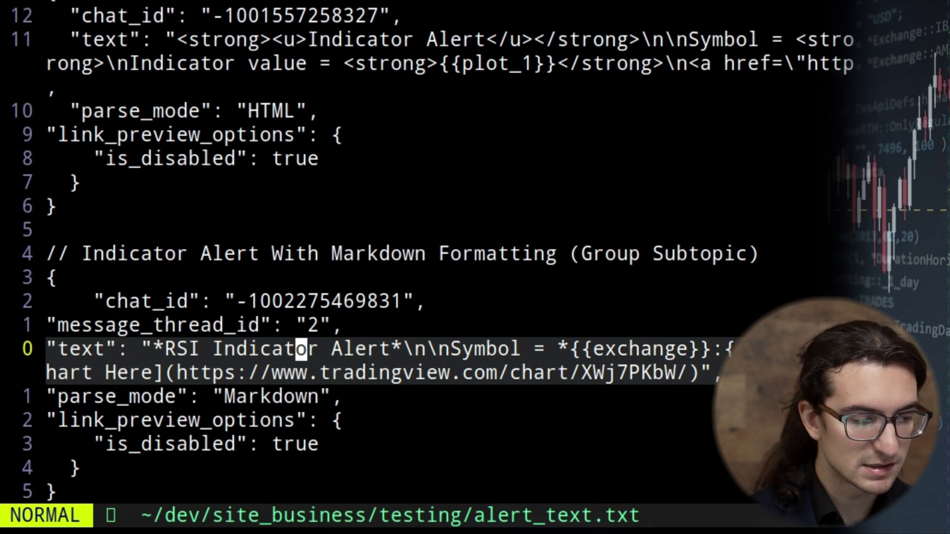
key("b")
key("b")
key("b")
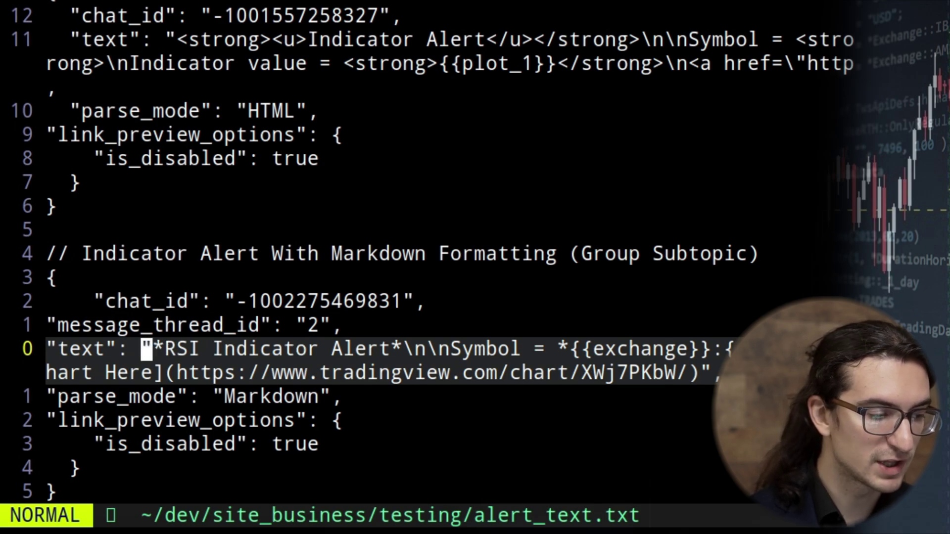
key("l")
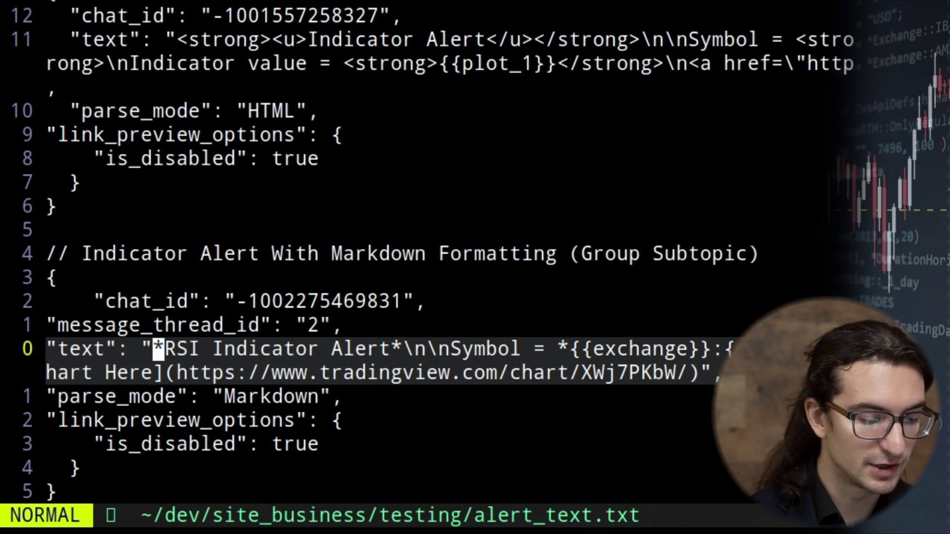
key("l")
key("v")
key("e")
key("e")
key("e")
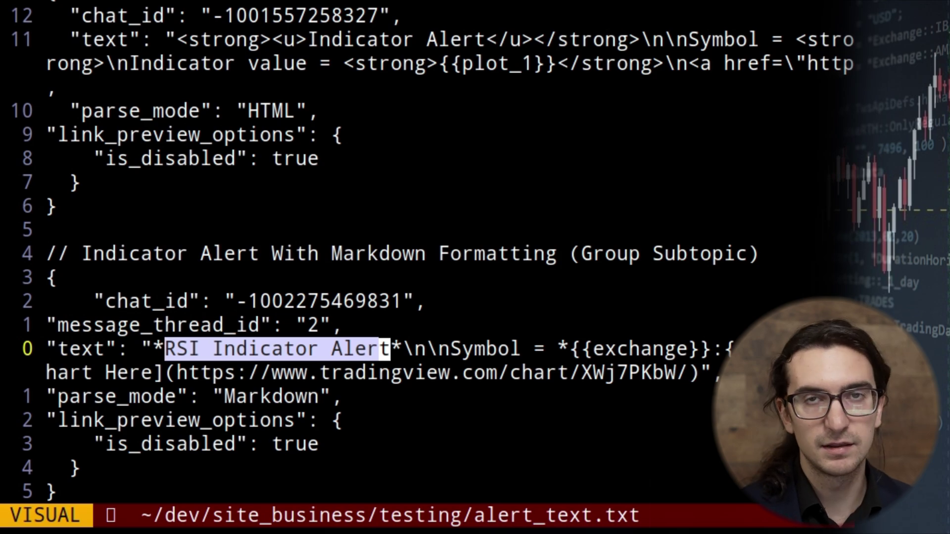
Replace the title with {{condition}}, then undo the change.
type("ce /w")
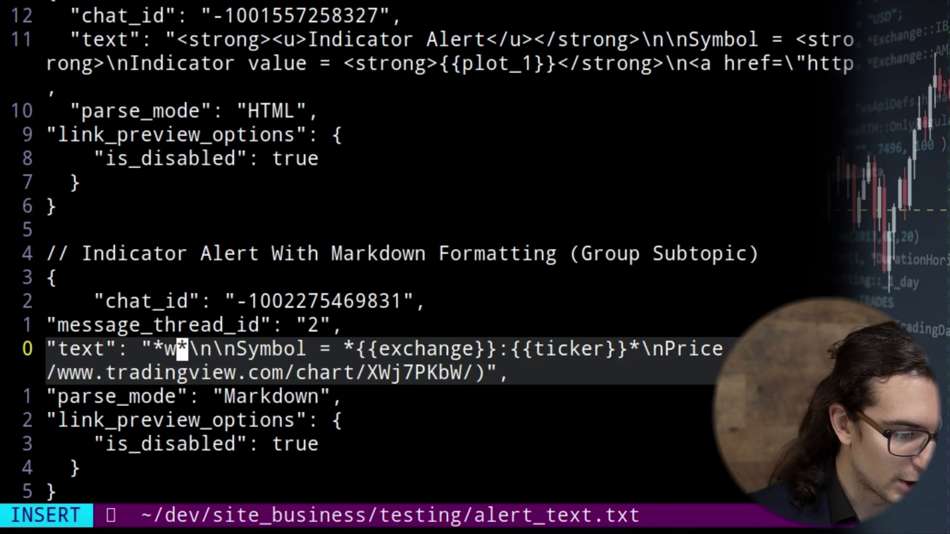
key("BackSpace")
type("{{condition")
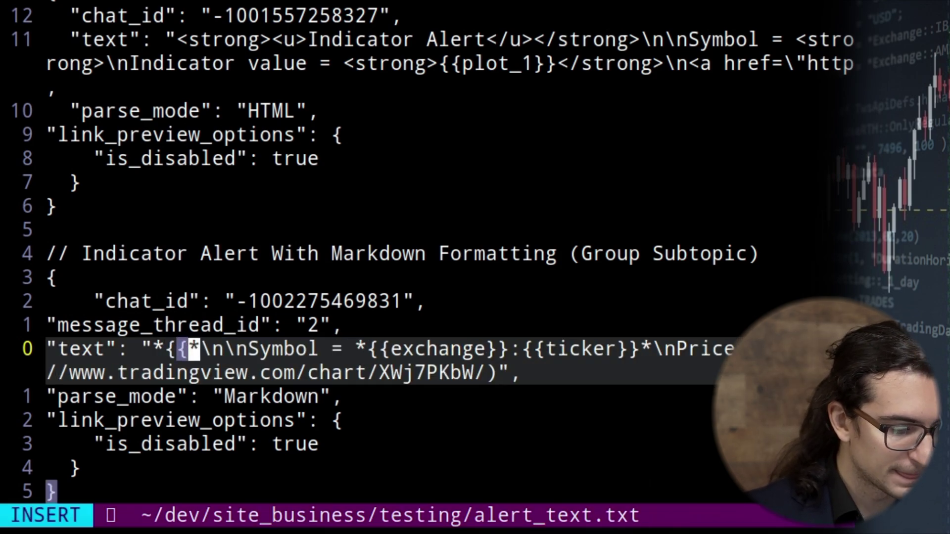
type("}}")
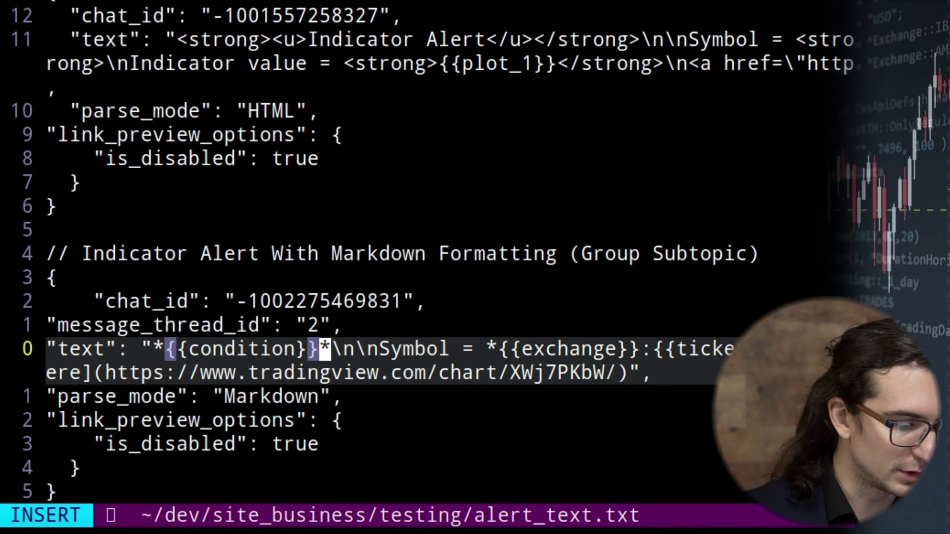
key("Escape")
key("u")
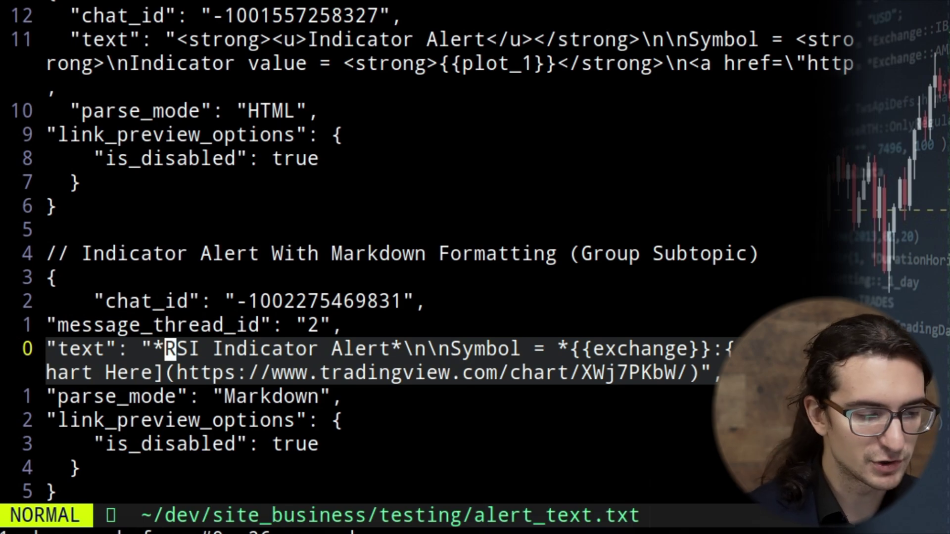
Yank the whole Group Subtopic JSON block from closing to opening brace.
key("j")
key("j")
key("j")
key("j")
key("j")
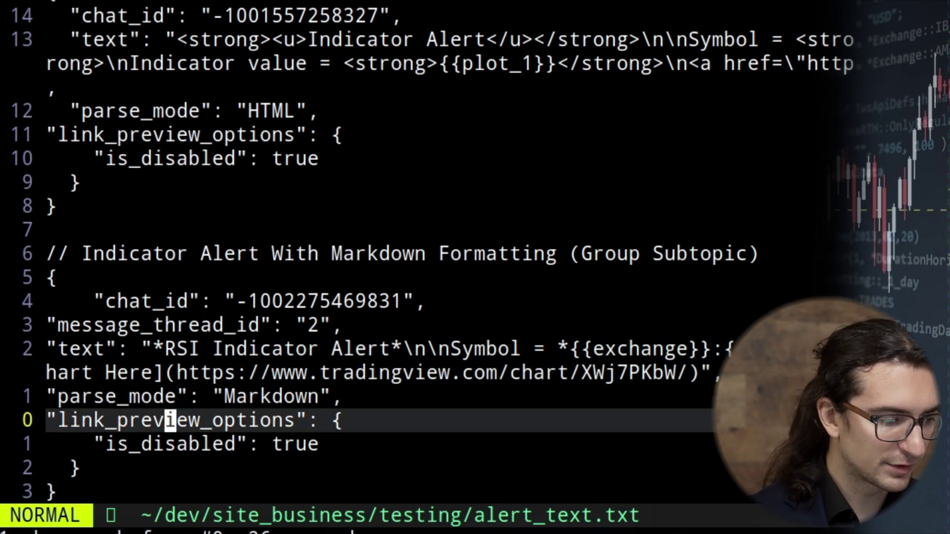
key("shift+v")
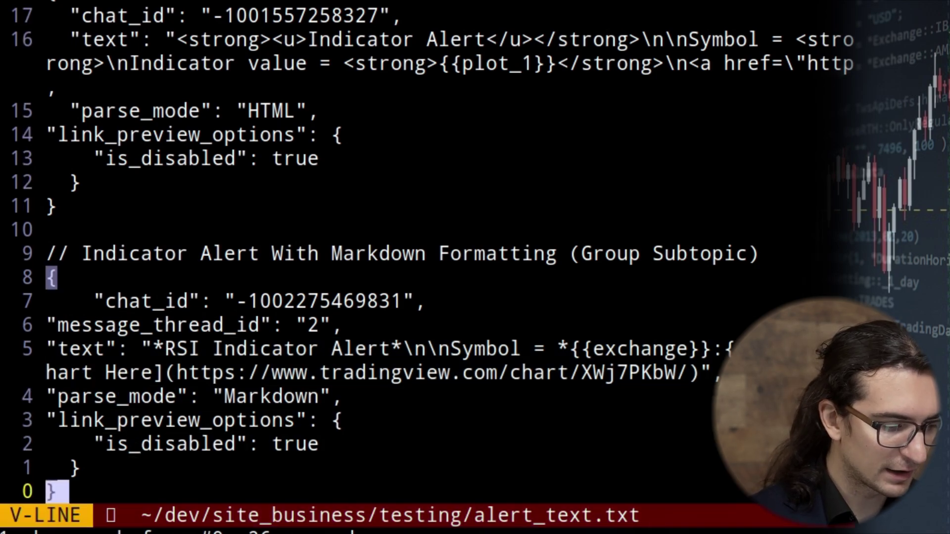
key("percent")
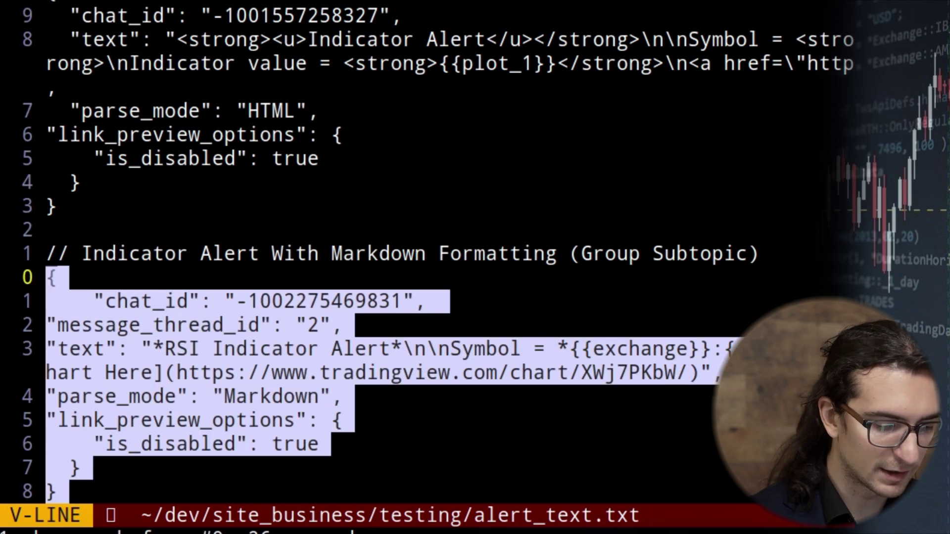
key("y")
key("alt+Tab")
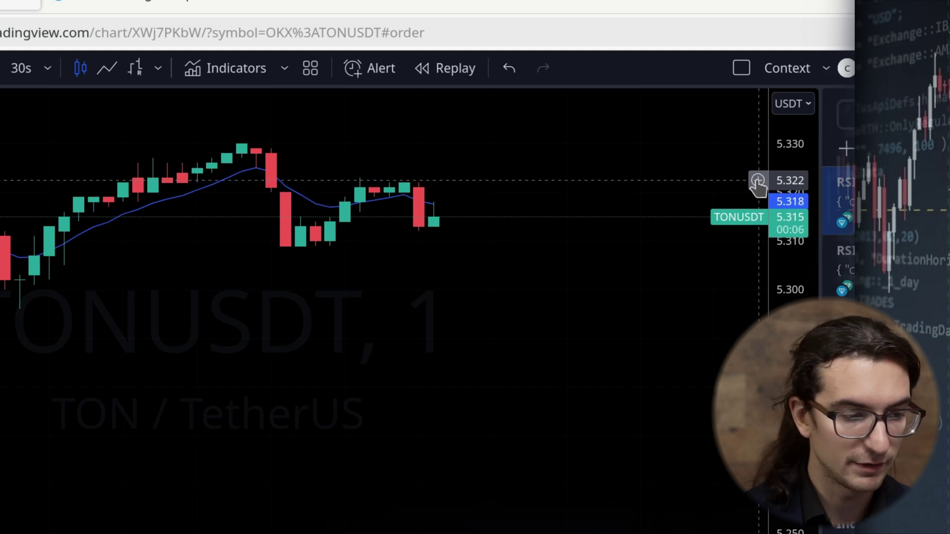
Add an EMA (9, close) alert at 5.322 on TONUSDT and open it for editing.
left_click(757, 181)
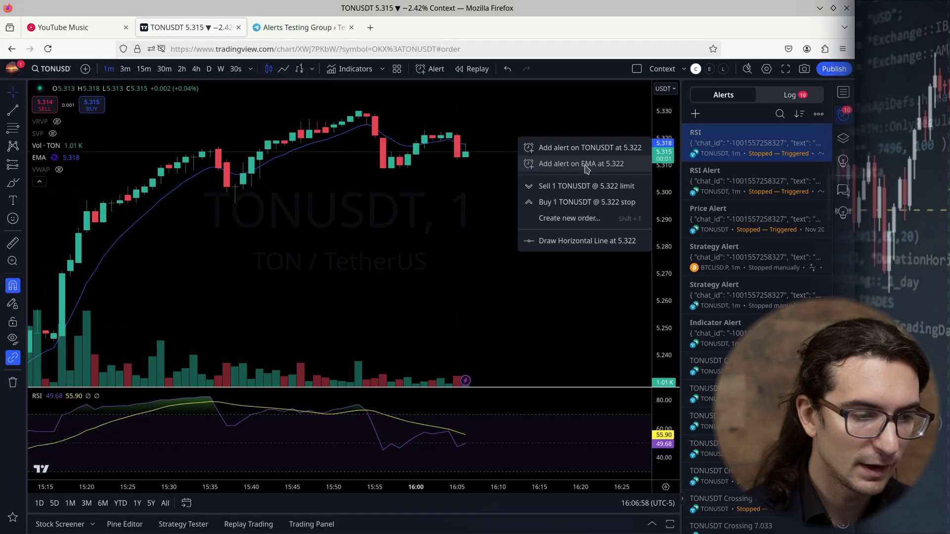
left_click(423, 182)
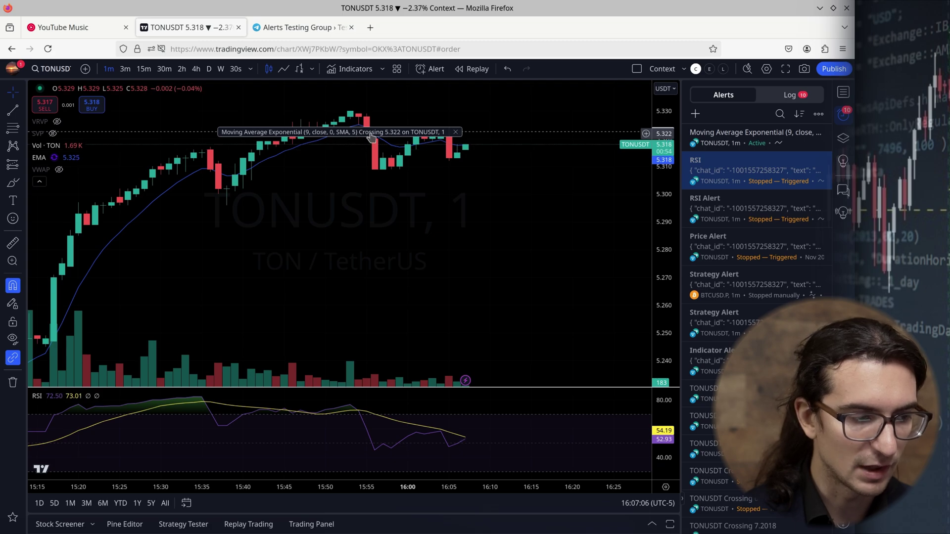
mouse_move(756, 136)
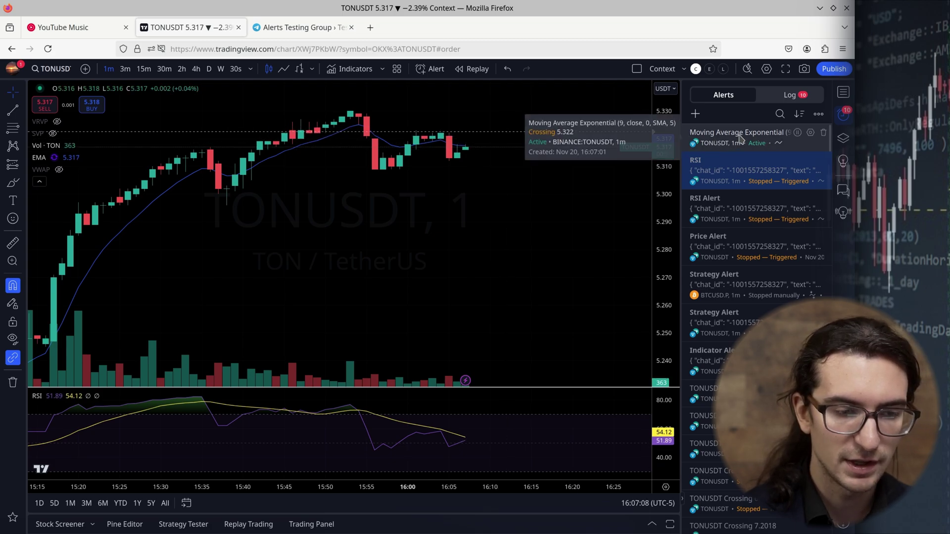
double_click(739, 140)
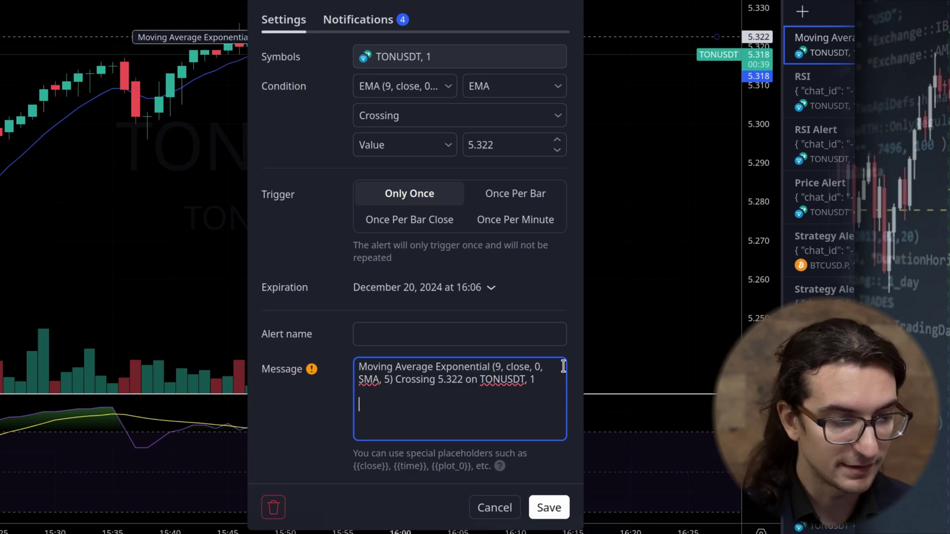
Paste the JSON block into the message and set the condition to Less Than 6.
key("ctrl+v")
scroll(459, 417, "up", 5)
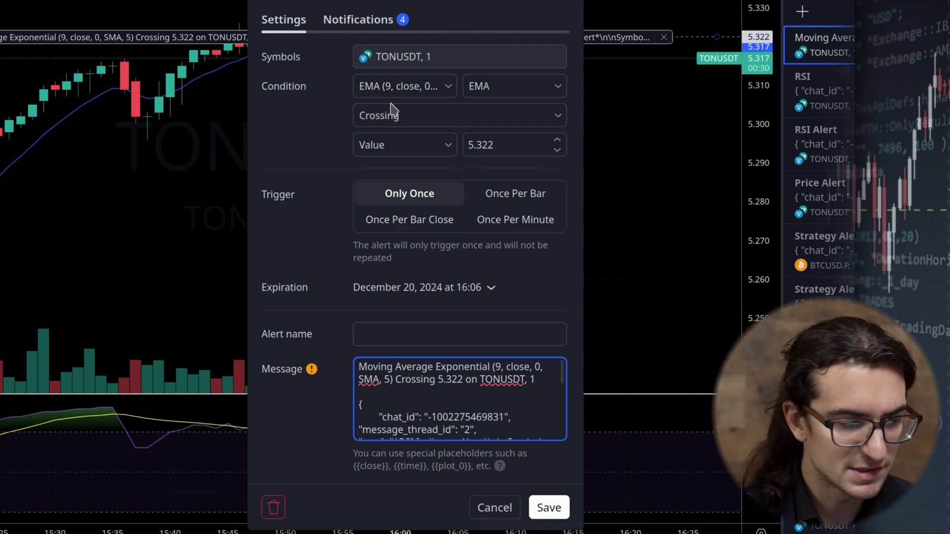
left_click(443, 122)
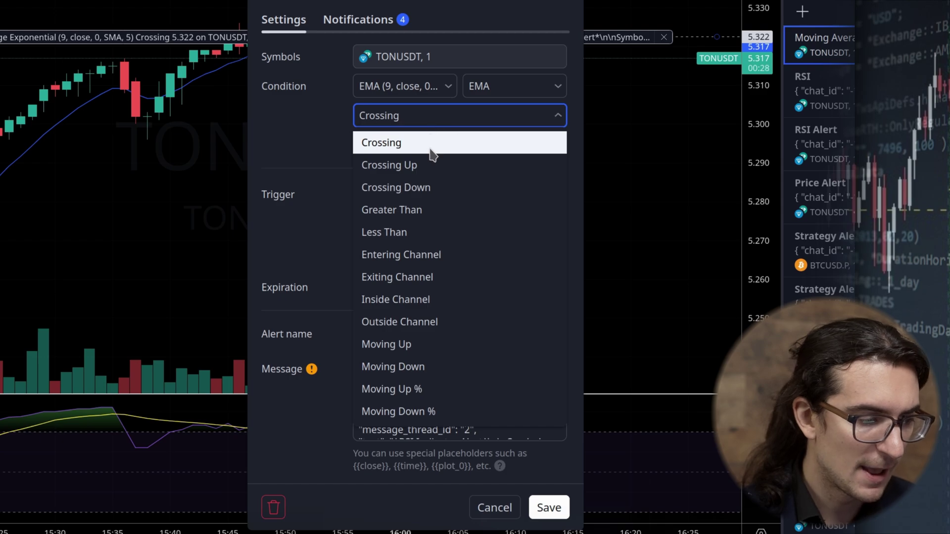
left_click(410, 232)
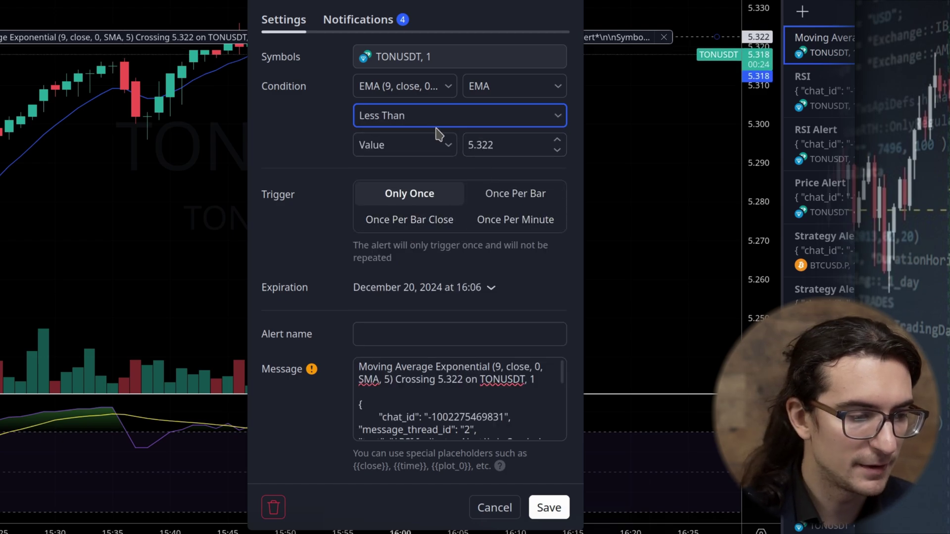
left_click_drag(507, 143, 452, 142)
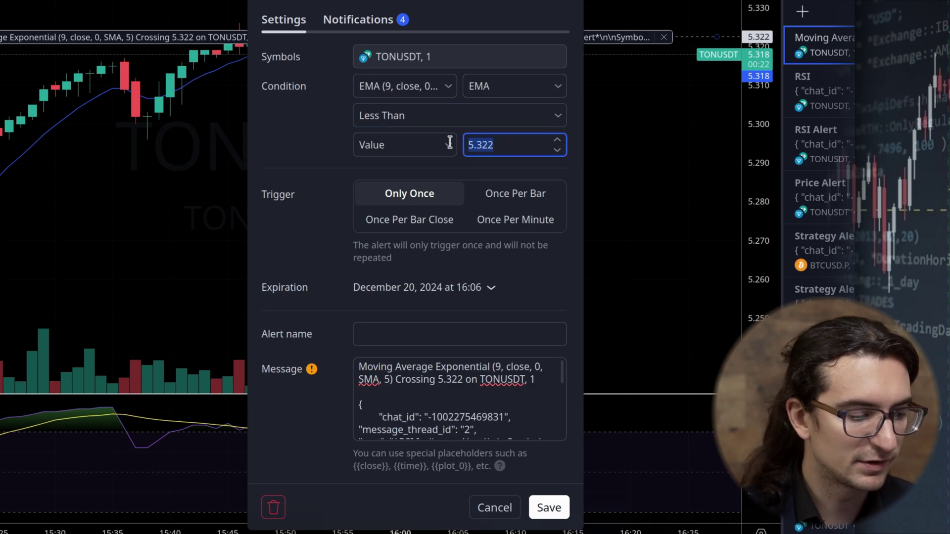
type("6")
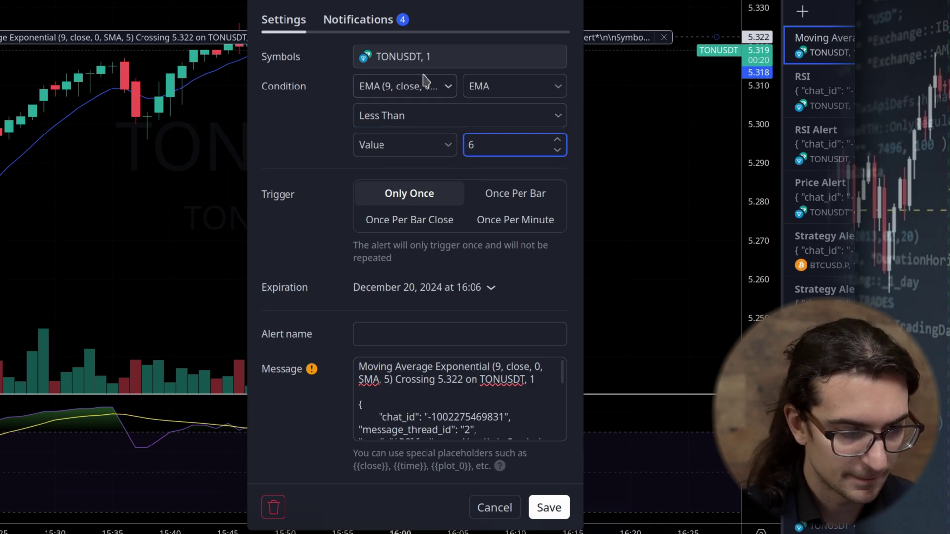
Delete the auto-generated first message line and retitle the JSON to 'EMA Alert'.
left_click_drag(534, 378, 362, 356)
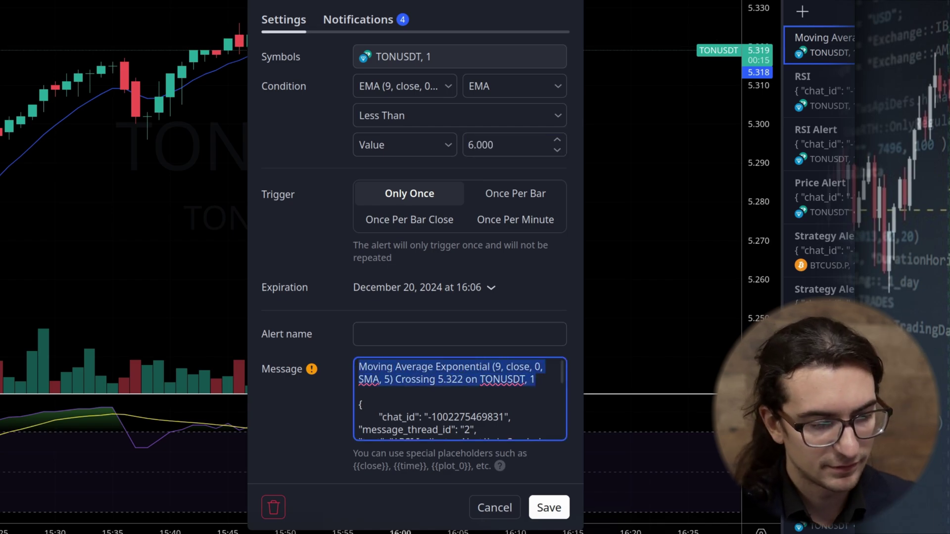
key("BackSpace")
type("{")
key("Delete")
key("Delete")
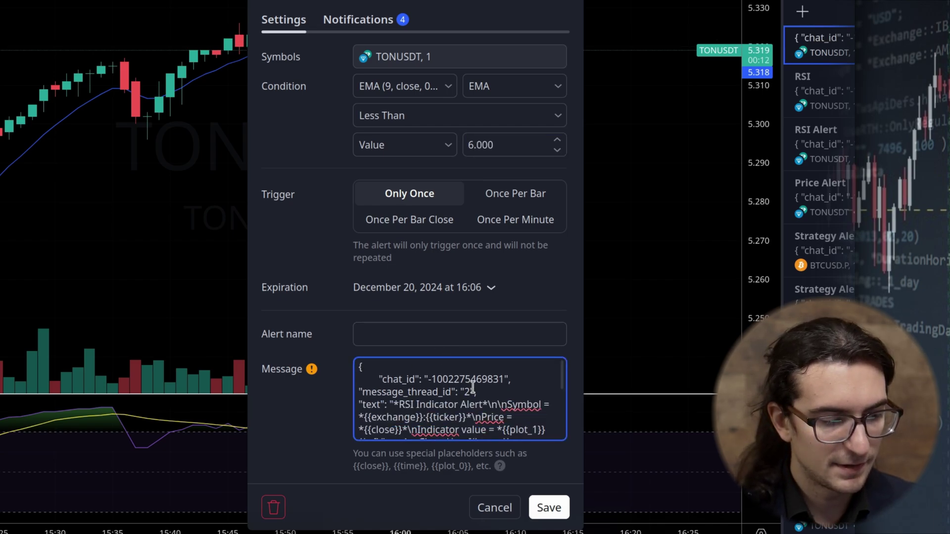
left_click_drag(473, 405, 405, 401)
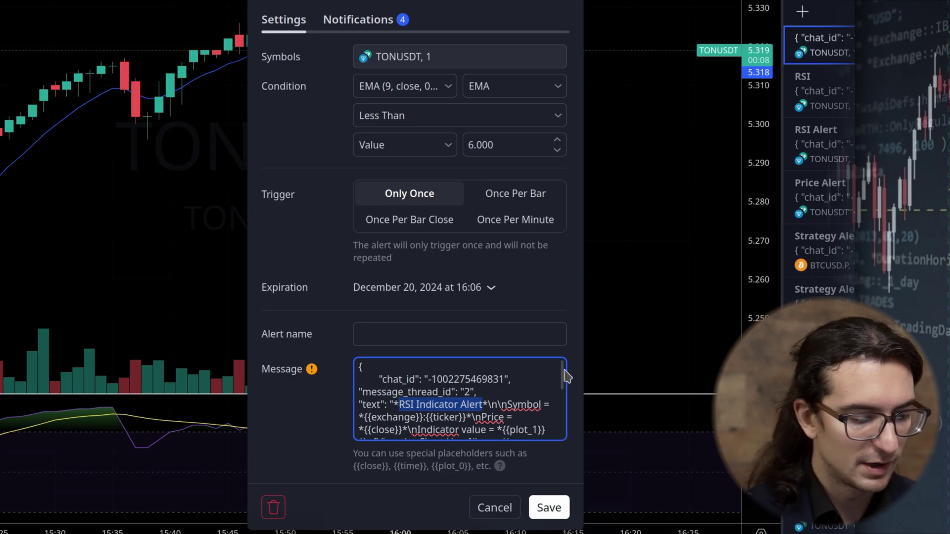
type("EMA ")
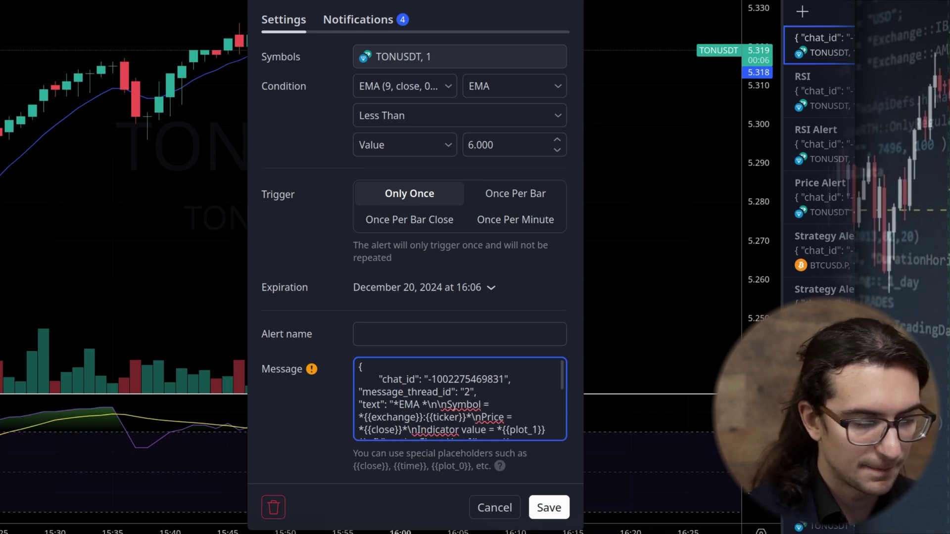
type("Alert")
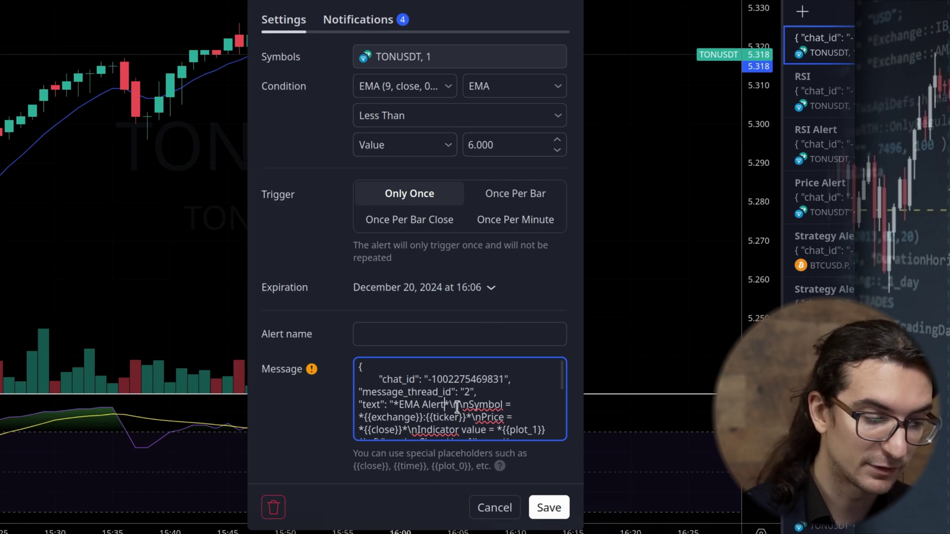
left_click_drag(400, 405, 447, 405)
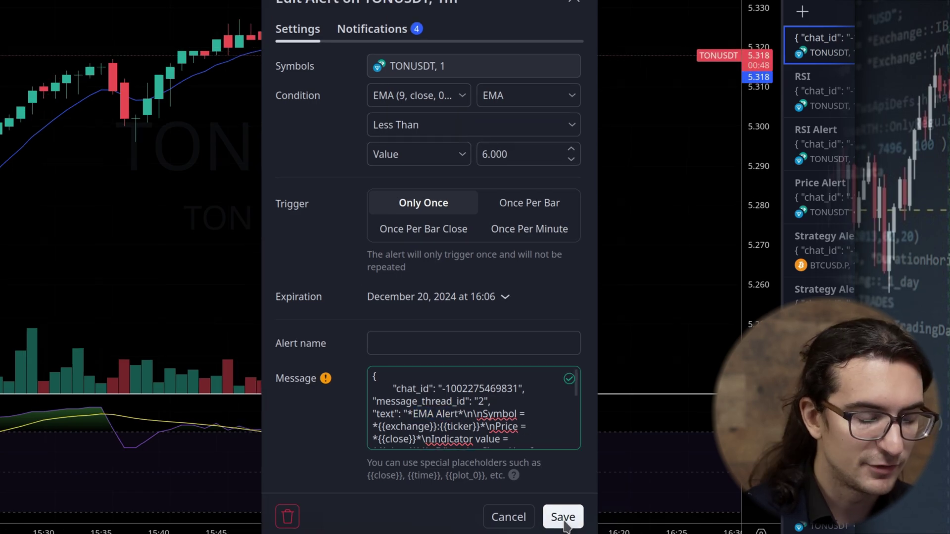
Name the alert 'Alert Name' and save it.
left_click(437, 343)
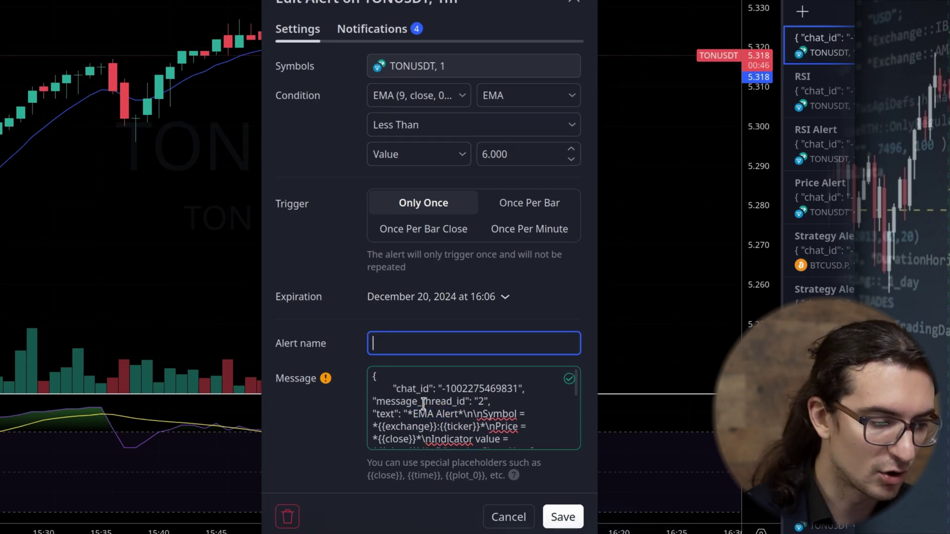
left_click(396, 379)
left_click_drag(395, 379, 520, 439)
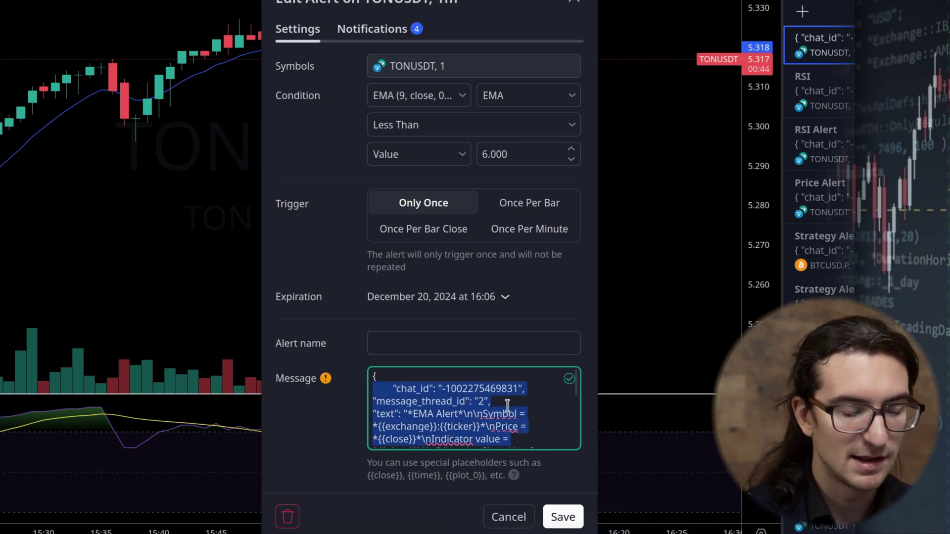
left_click(413, 343)
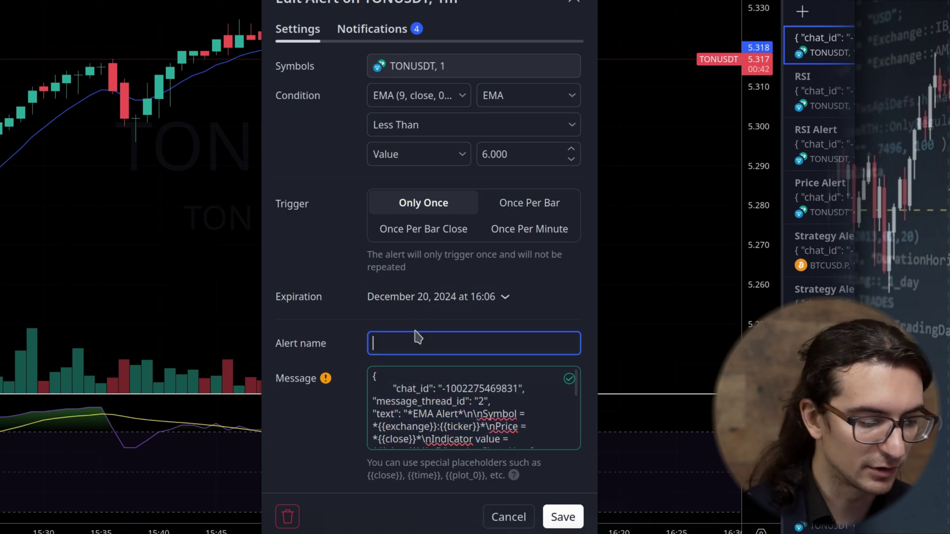
type("Alert Name")
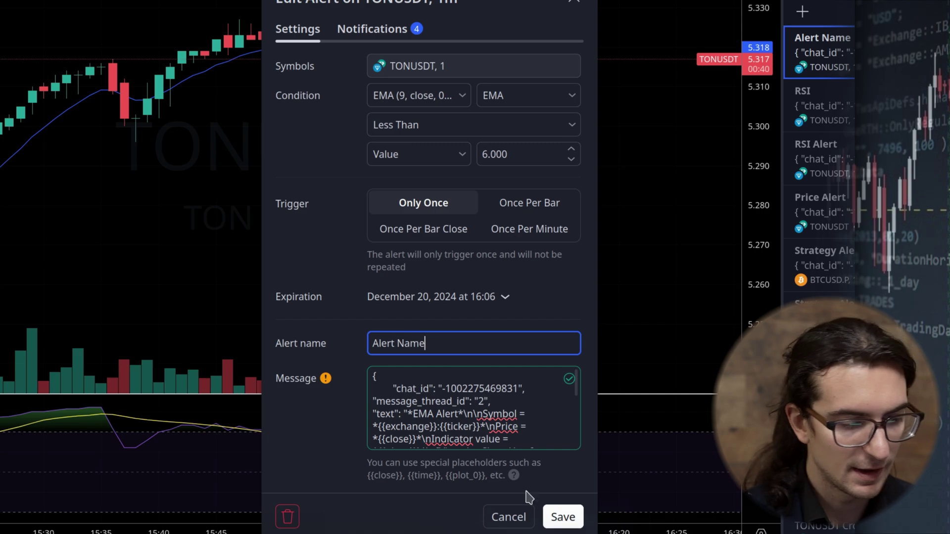
left_click(562, 517)
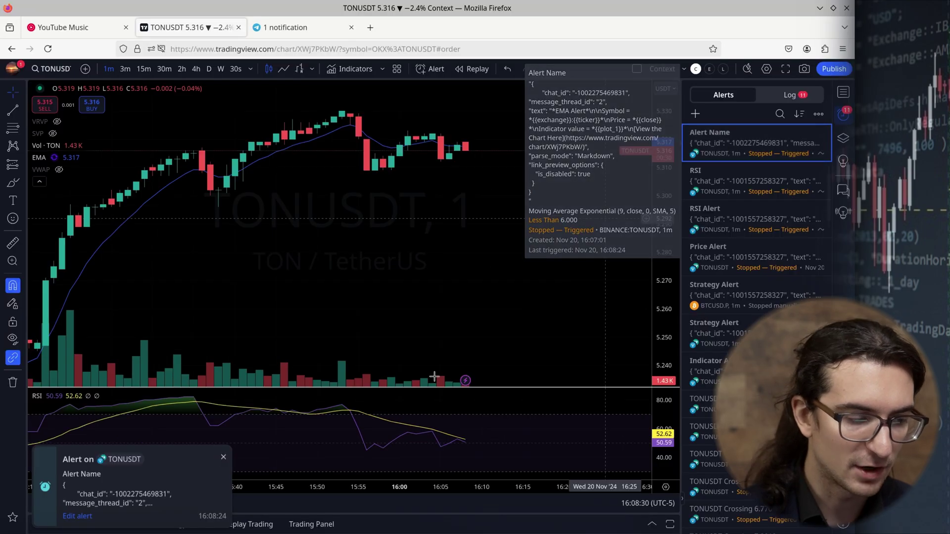
Check the EMA Alert's BINANCE:TONUSDT symbol, 5.316 price and indicator value, then follow its chart link.
left_click(303, 527)
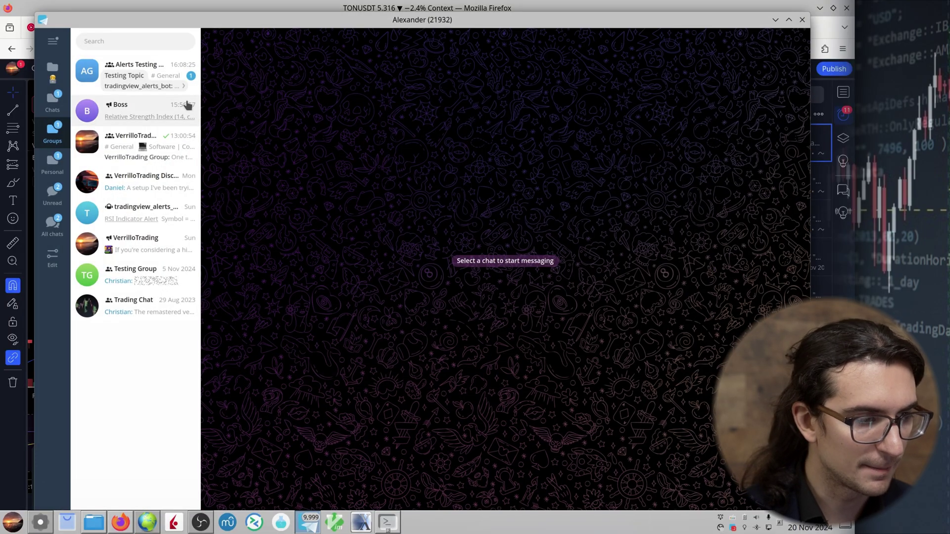
left_click(127, 80)
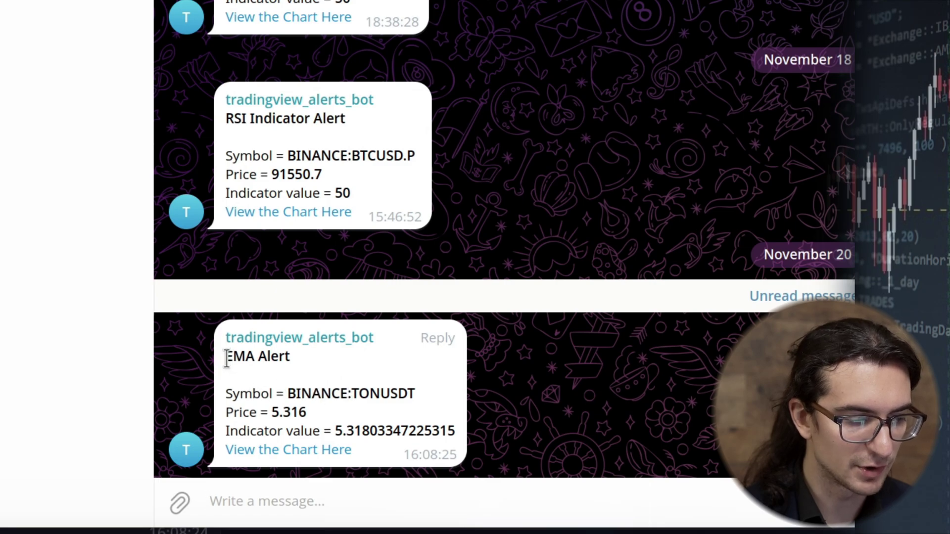
left_click_drag(335, 431, 455, 428)
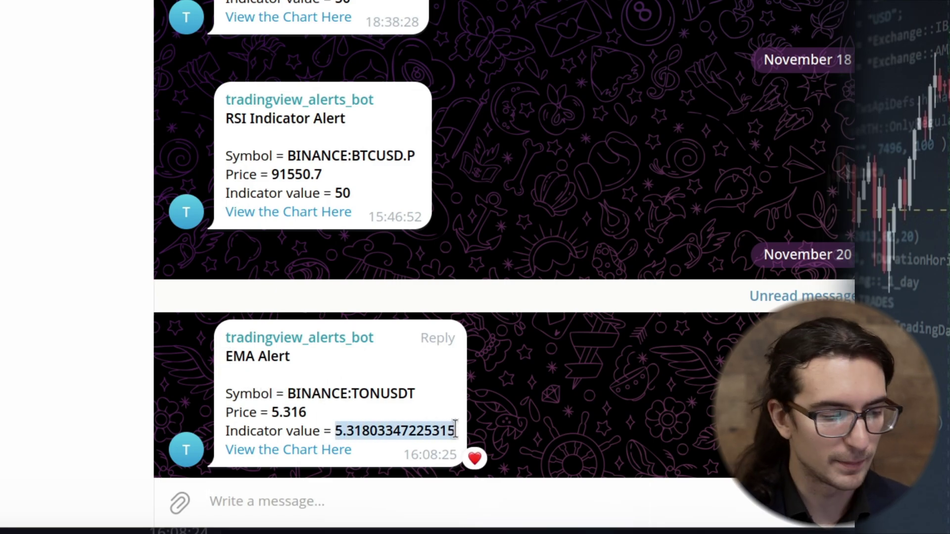
left_click_drag(268, 412, 413, 394)
left_click(286, 413)
left_click(413, 394)
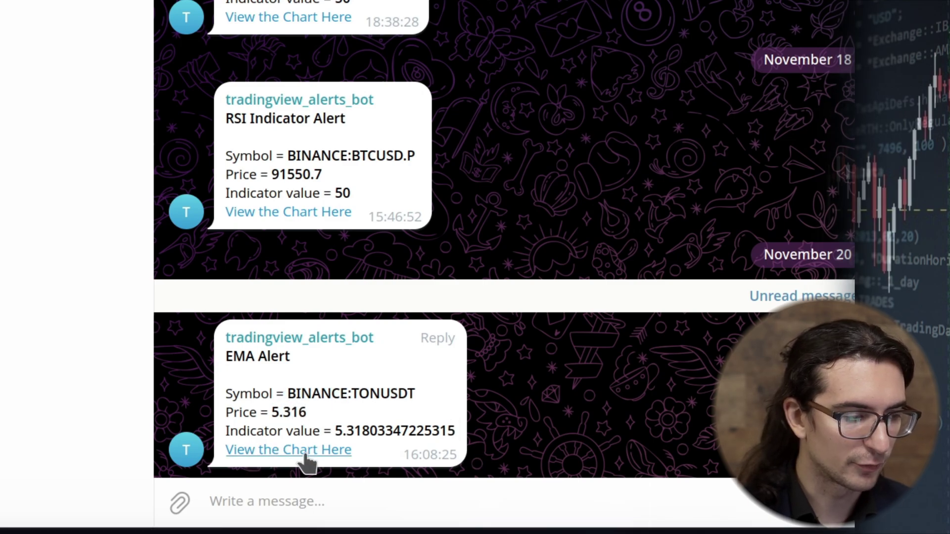
left_click(305, 454)
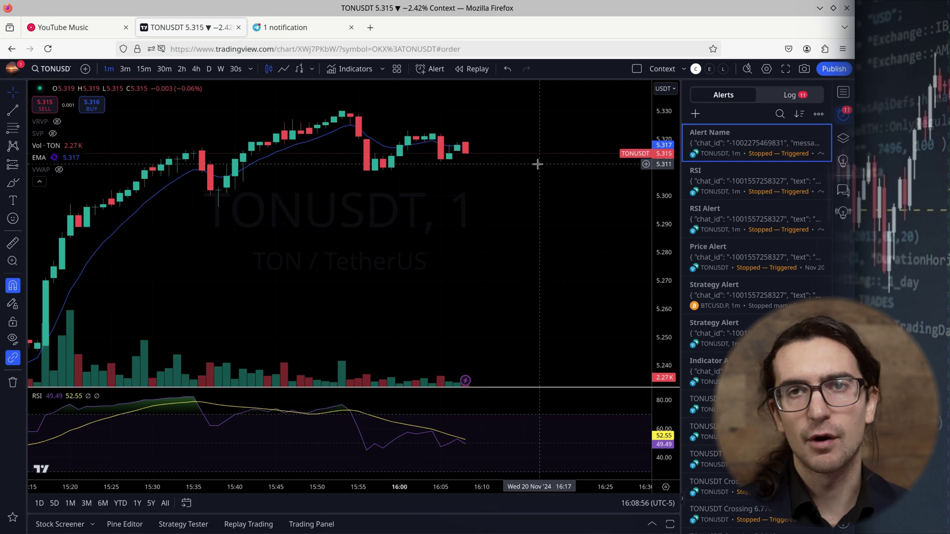
Re-save the Alert Name alert and add a new RSI alert on TONUSDT at 29.63.
double_click(722, 143)
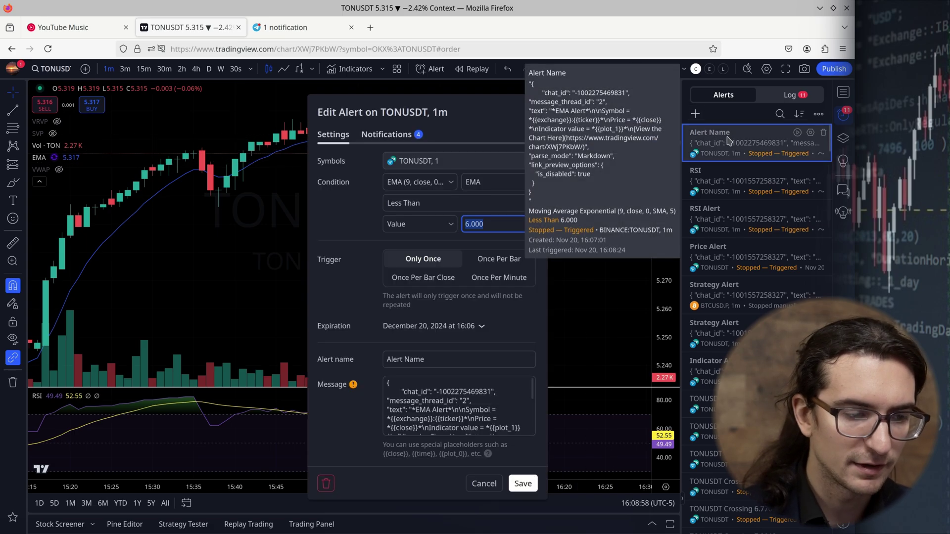
left_click(522, 484)
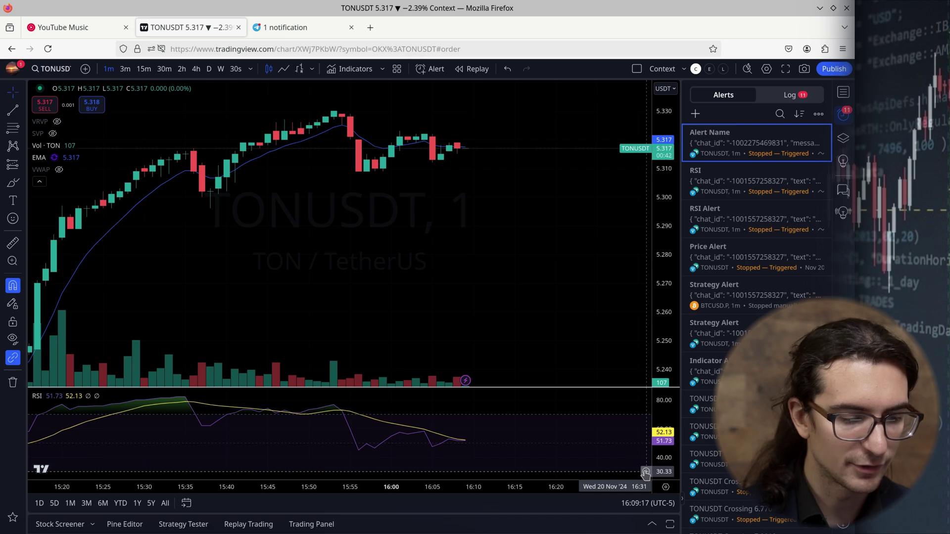
left_click(646, 472)
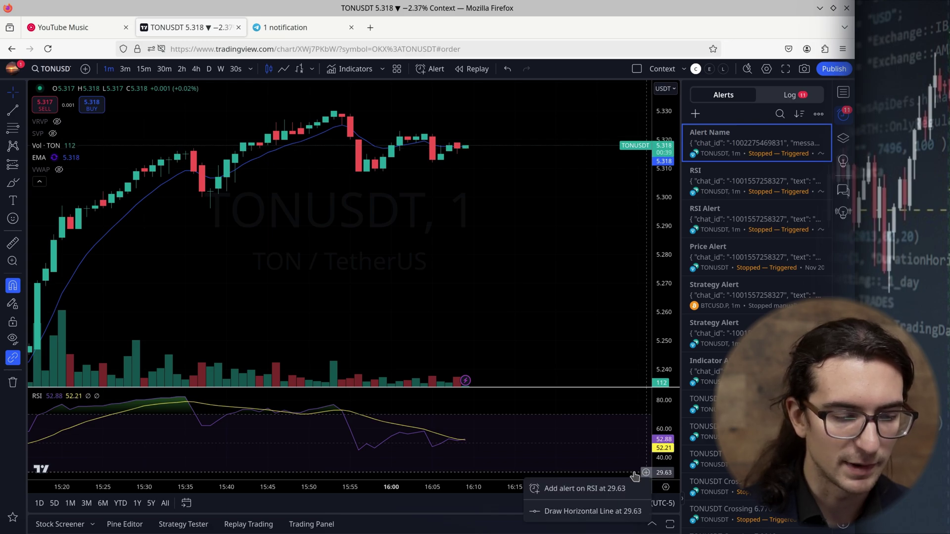
left_click(578, 490)
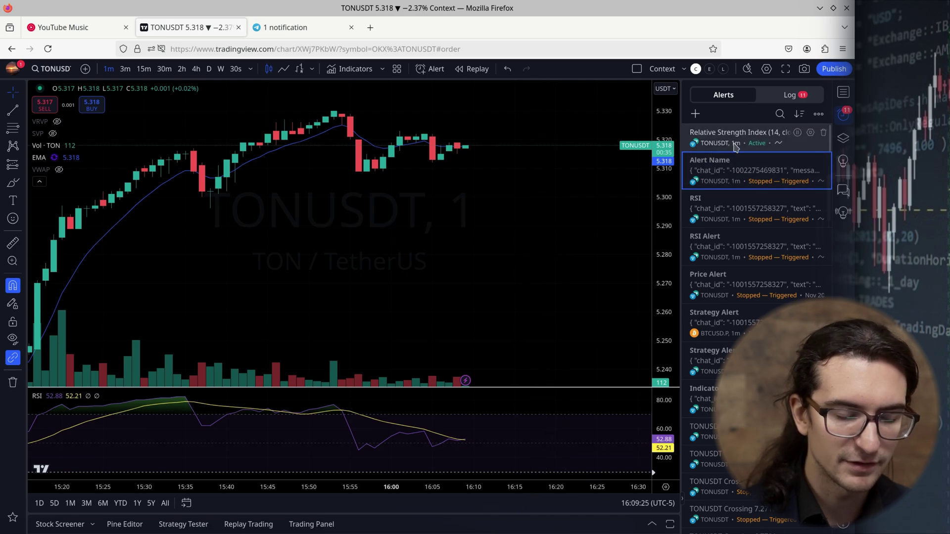
Copy the EMA alert's JSON message and paste it into the new RSI alert's message.
double_click(736, 146)
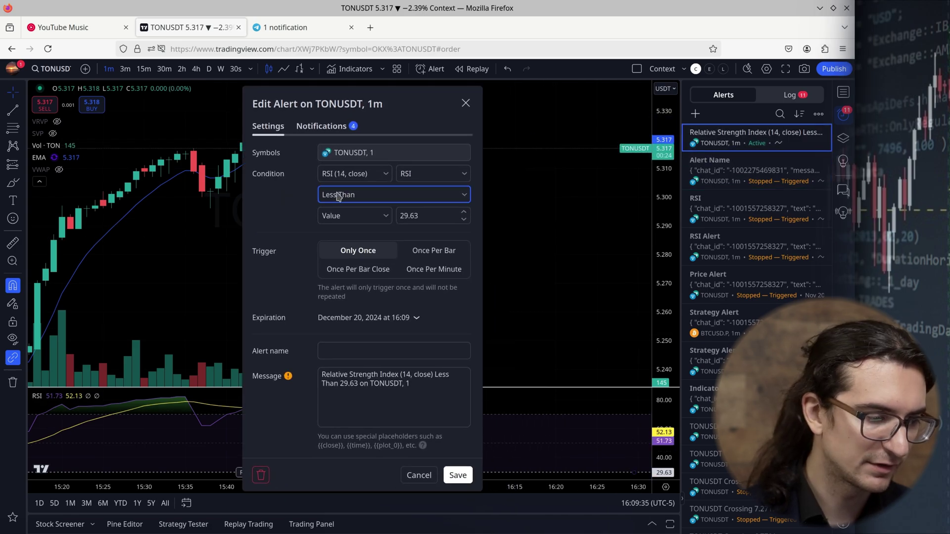
left_click(425, 387)
mouse_move(735, 172)
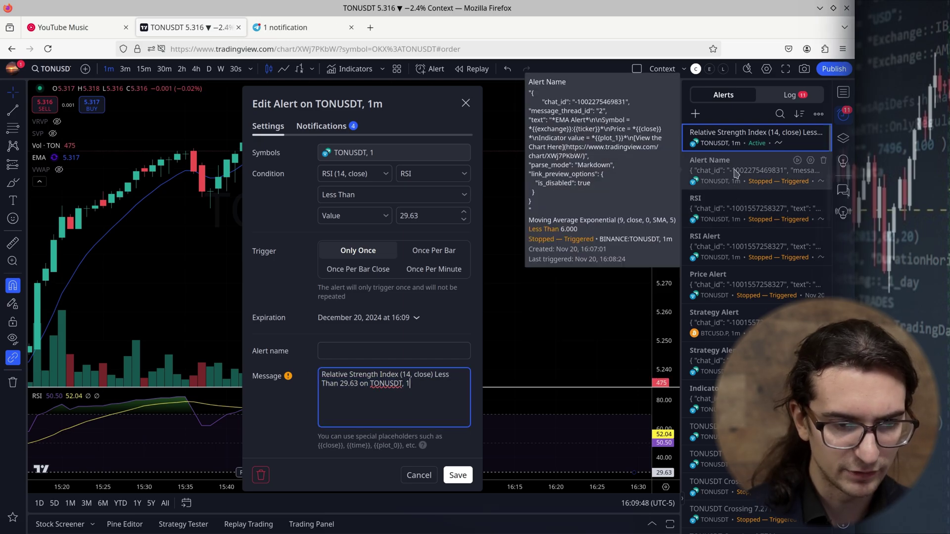
double_click(735, 172)
left_click(537, 400)
key("ctrl+a")
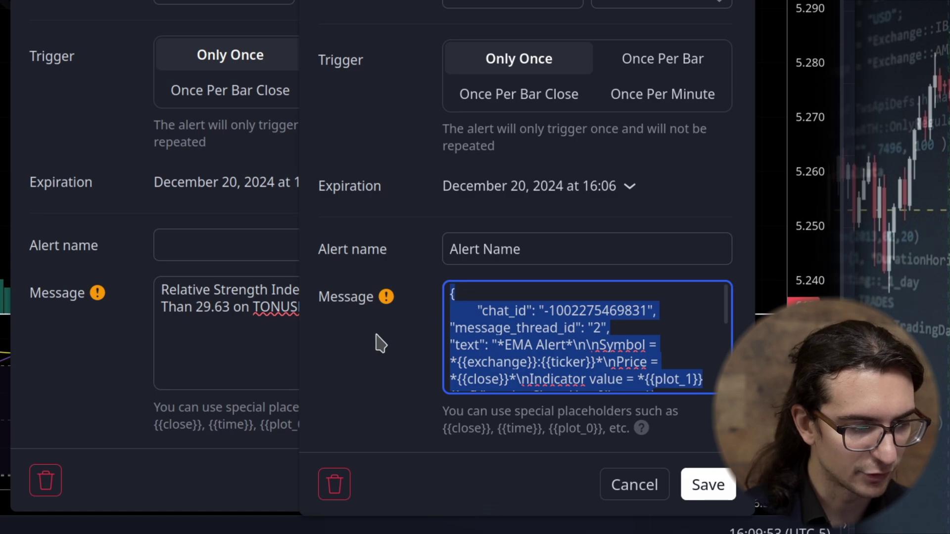
left_click(253, 329)
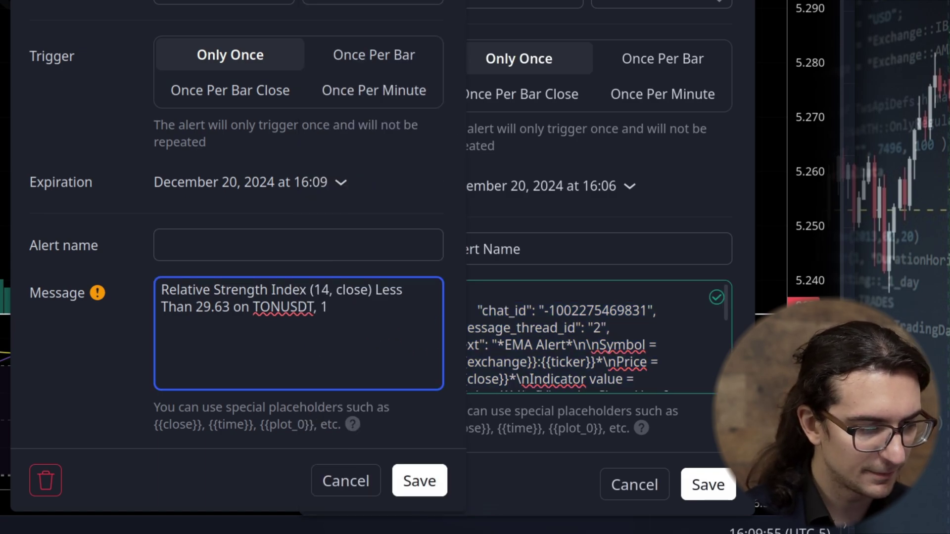
key("ctrl+v")
Remove the default first lines, replace the EMA Alert title with the RSI condition, and save.
scroll(319, 342, "up", 5)
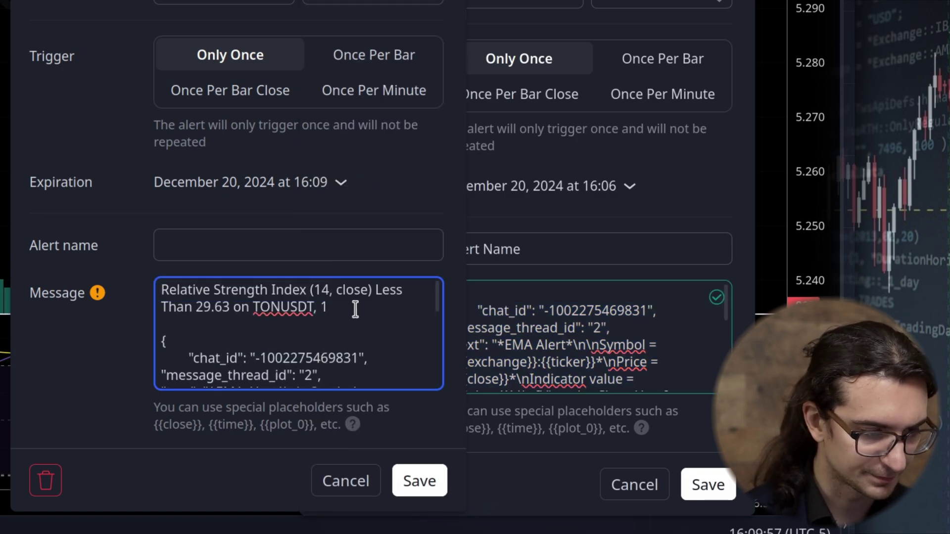
left_click_drag(355, 309, 29, 271)
key("ctrl+c")
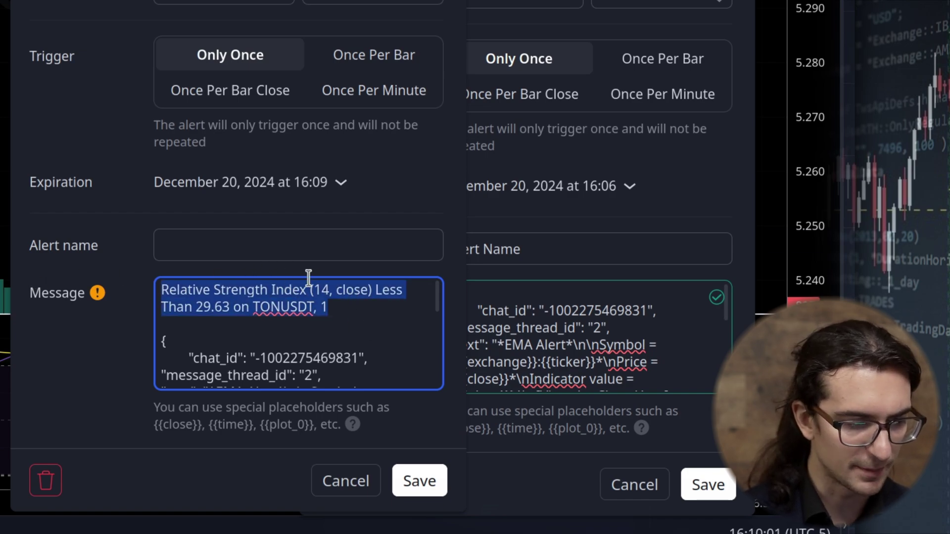
scroll(253, 299, "down", 2)
left_click_drag(216, 295, 279, 294)
key("ctrl+v")
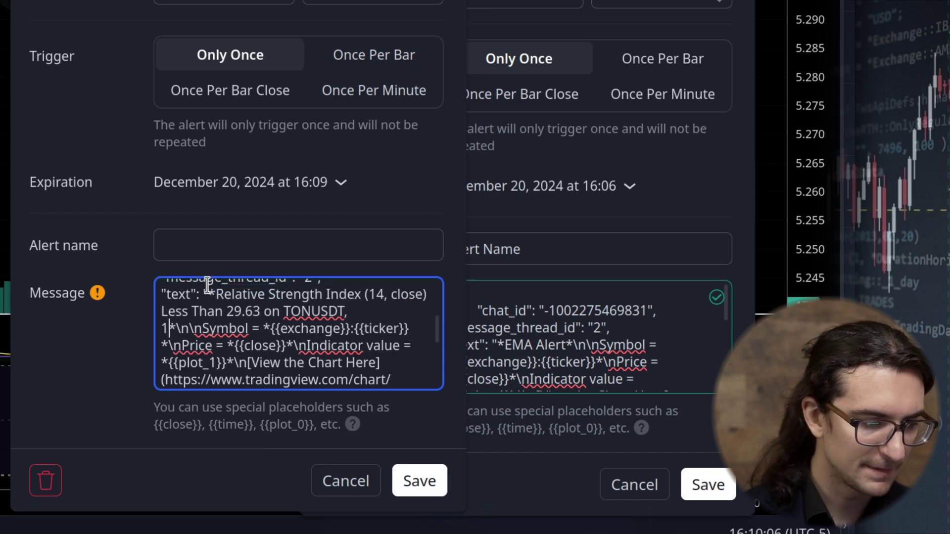
left_click_drag(220, 311, 349, 312)
left_click(353, 312)
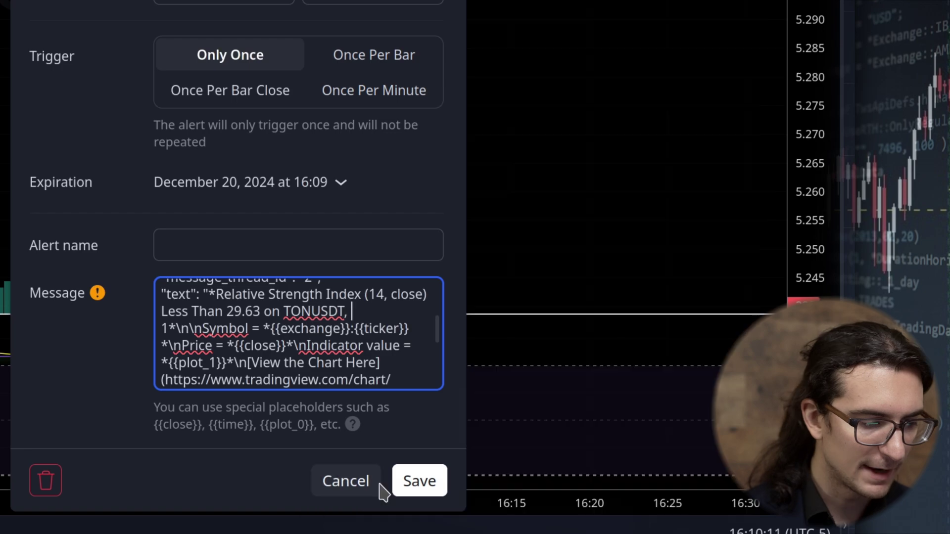
left_click(416, 481)
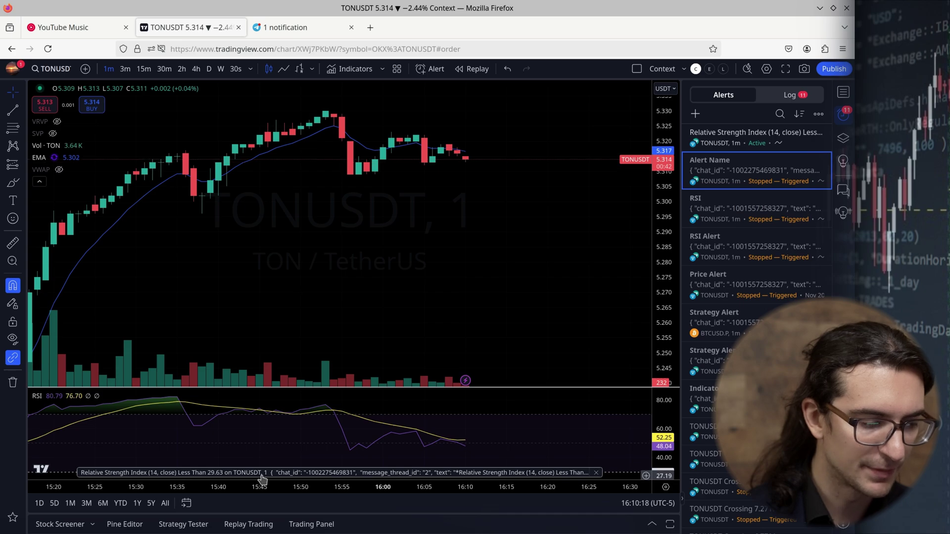
Rename the alert 'RSI Alert', save it, and nudge its level up the RSI pane.
left_click(318, 475)
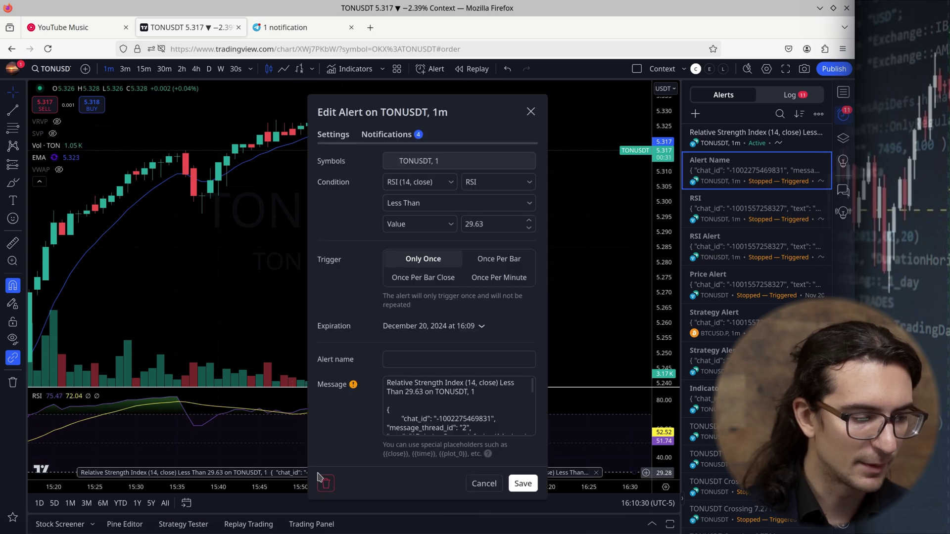
left_click(446, 357)
type("RSI Alert")
left_click(523, 484)
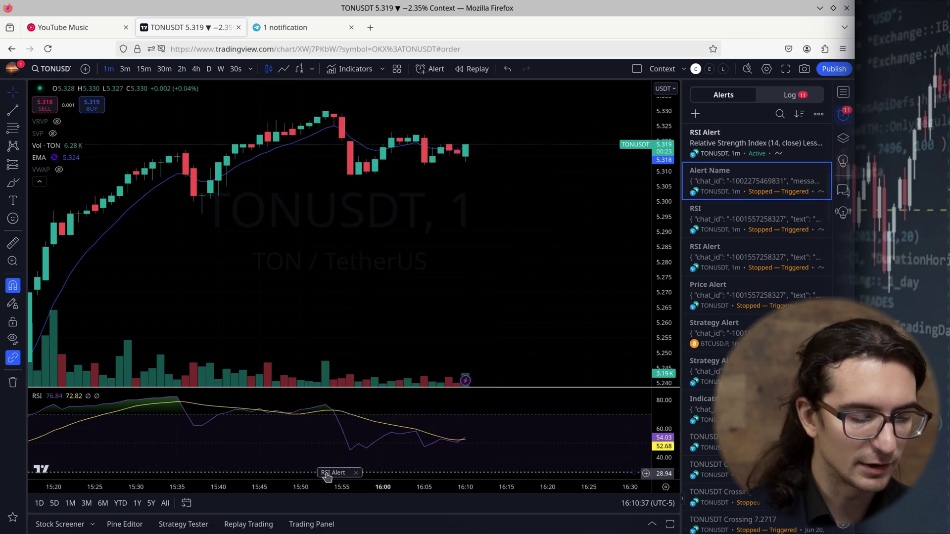
left_click_drag(349, 474, 349, 462)
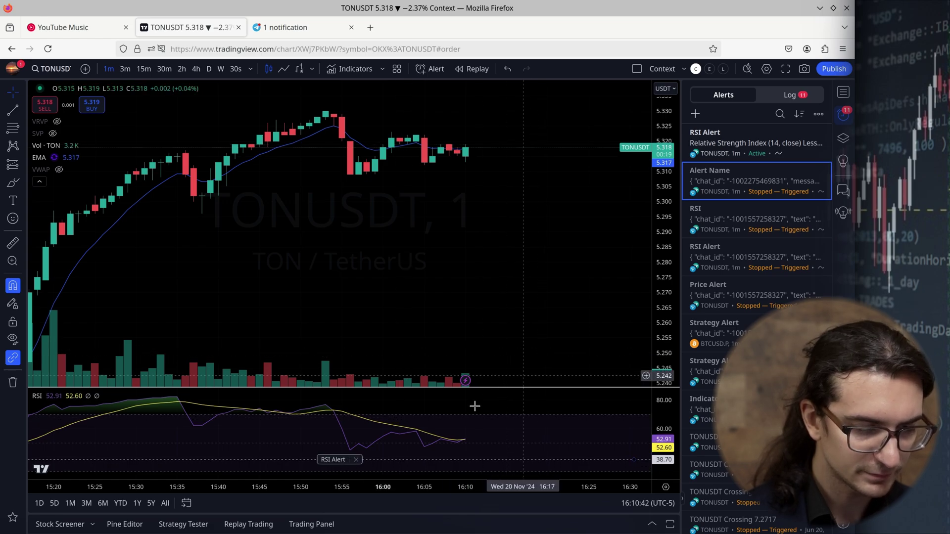
Delete the message's plain-text description line and raise the RSI alert level to 58.23.
double_click(335, 462)
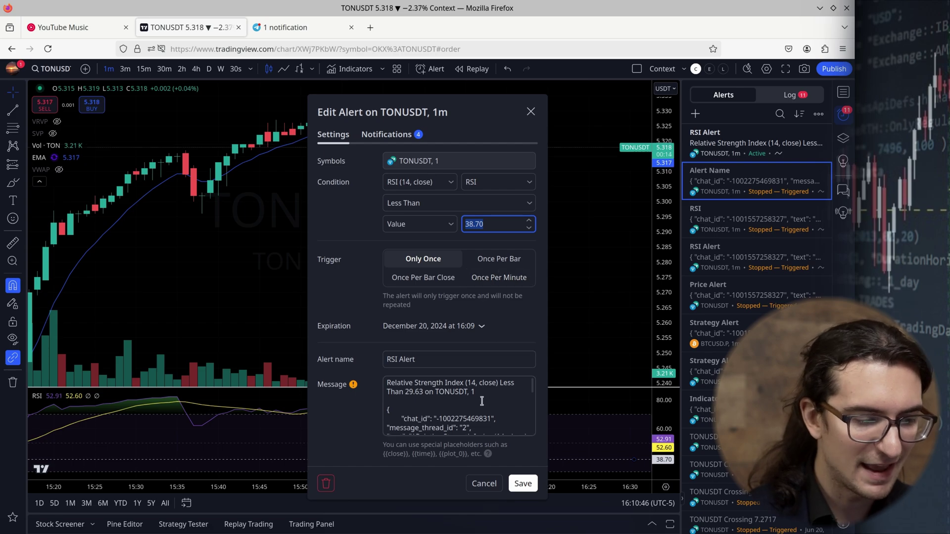
scroll(459, 403, "down", 2)
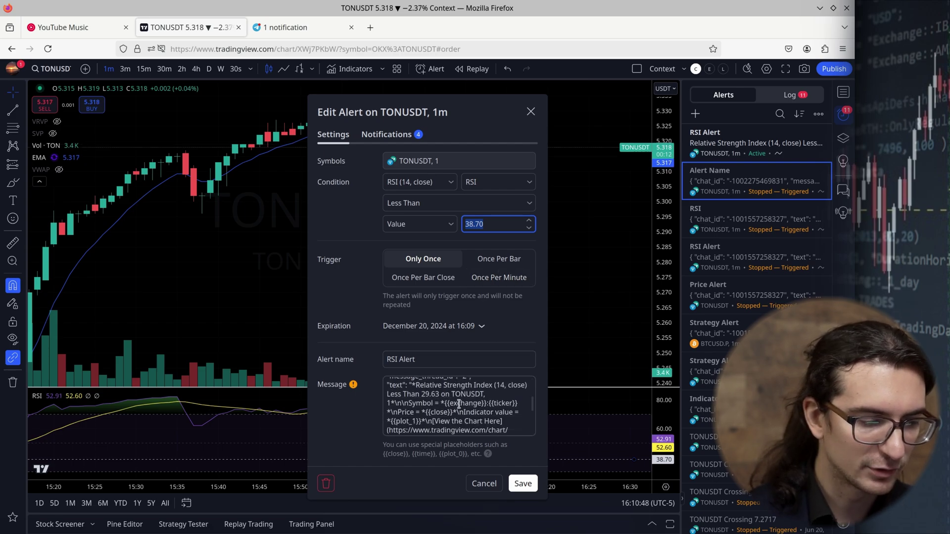
left_click(417, 394)
left_click_drag(476, 404, 460, 393)
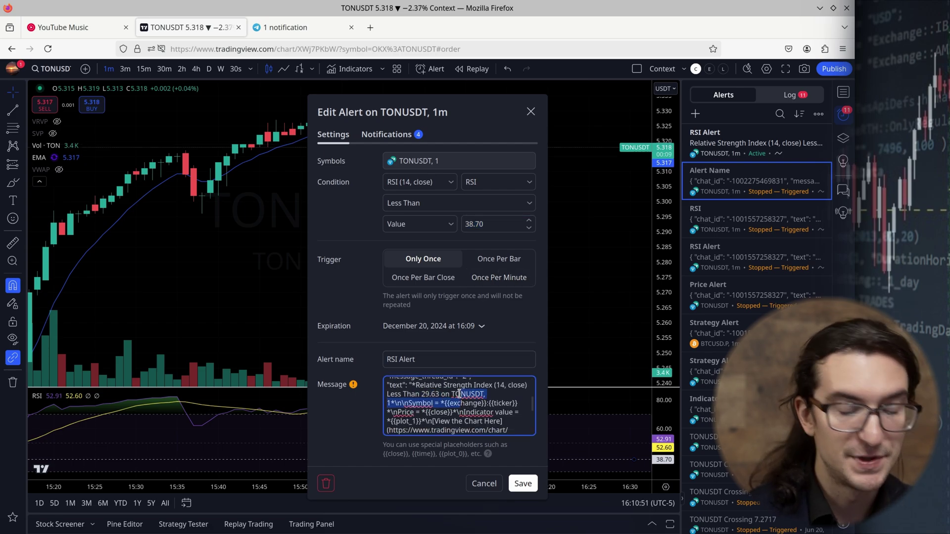
scroll(462, 395, "up", 3)
left_click_drag(493, 396, 391, 372)
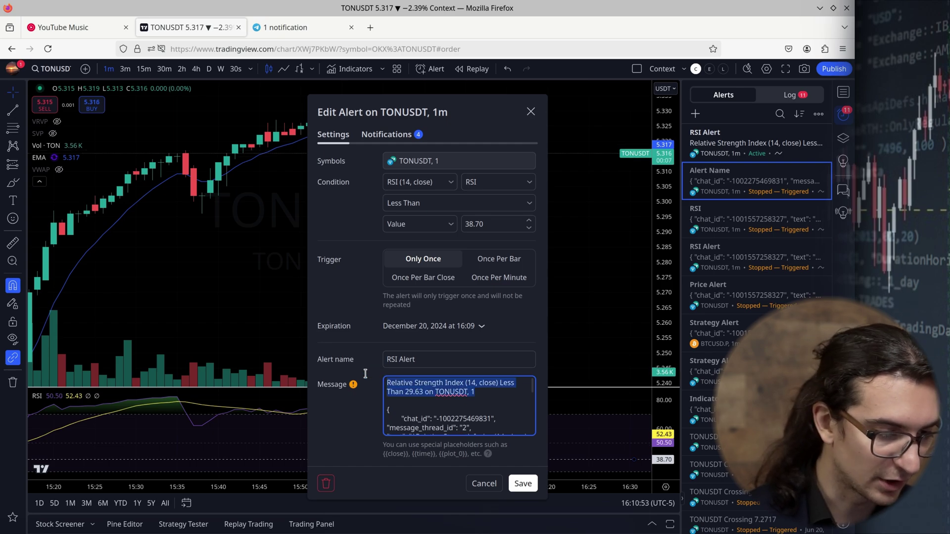
key("BackSpace")
key("Delete")
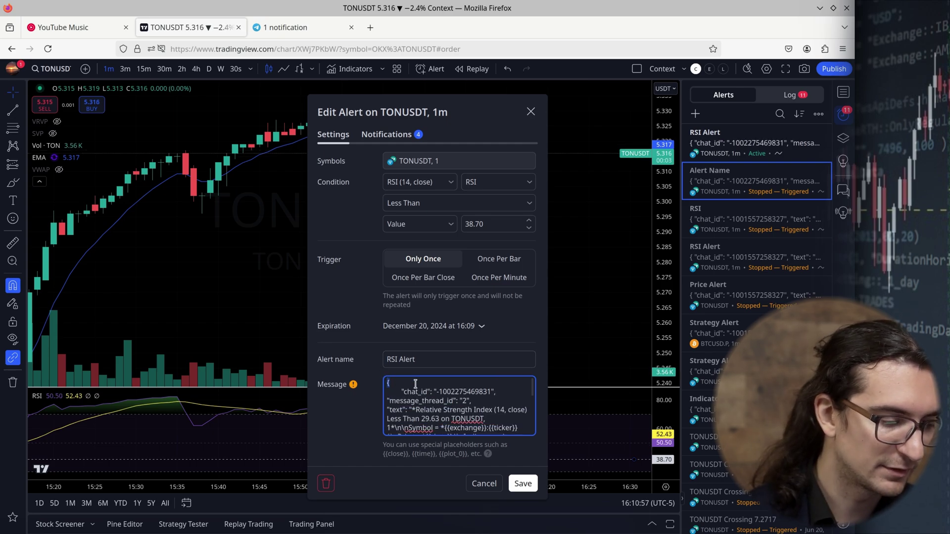
key("ctrl+End")
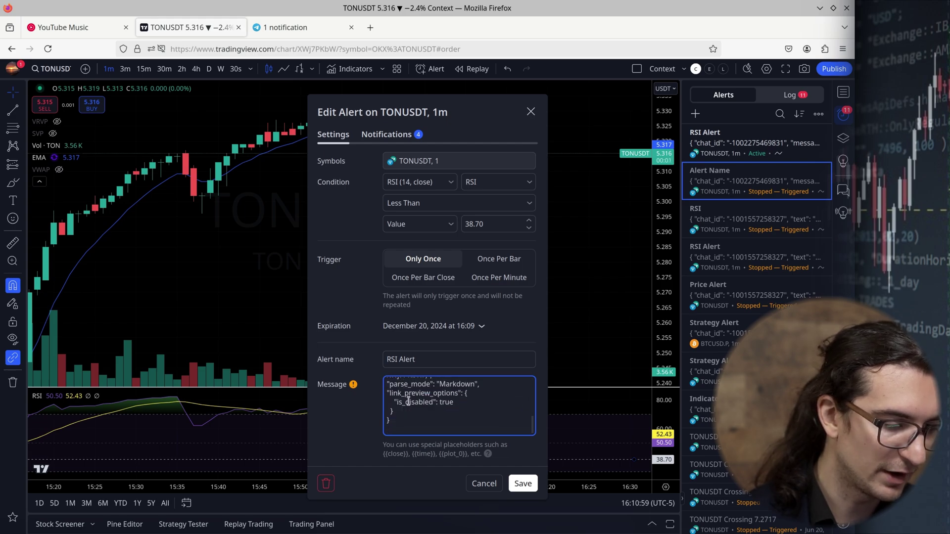
key("ctrl+Home")
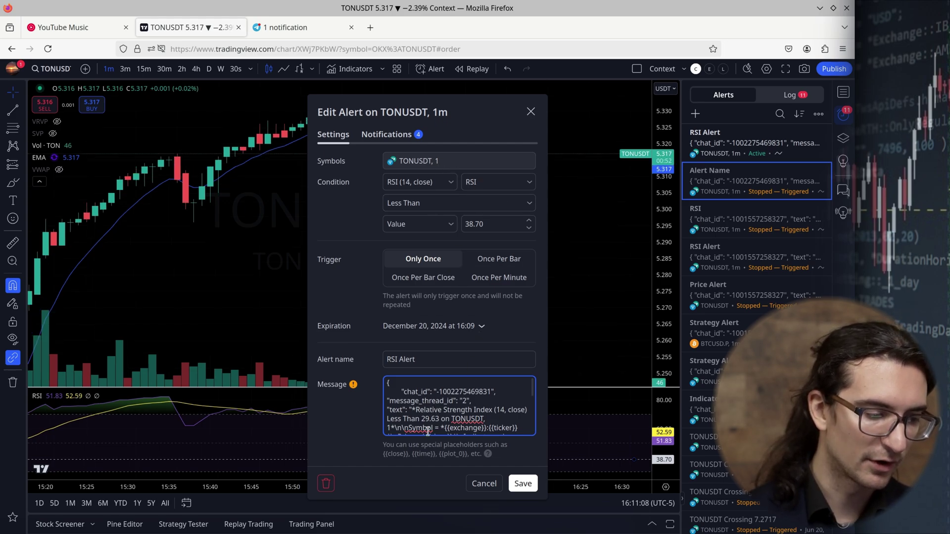
left_click(449, 418)
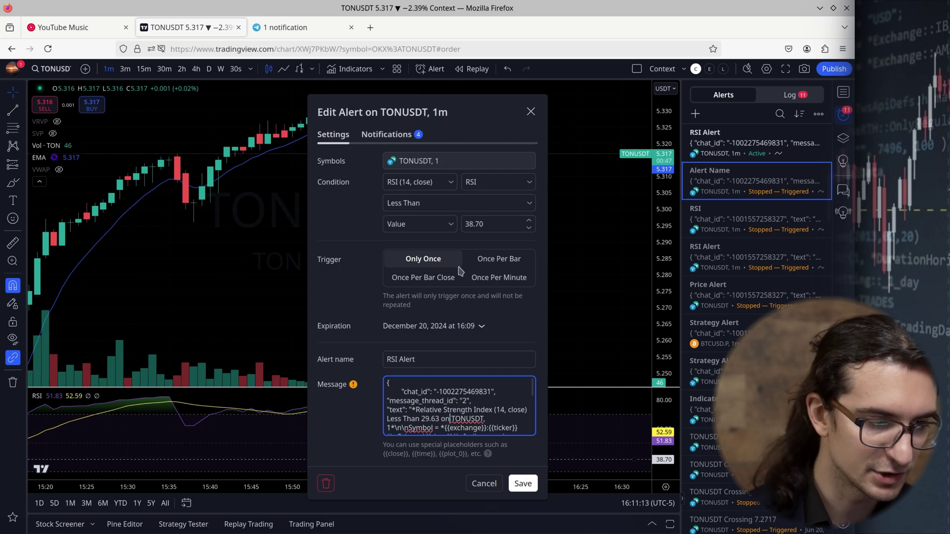
left_click(523, 484)
left_click_drag(339, 447, 341, 431)
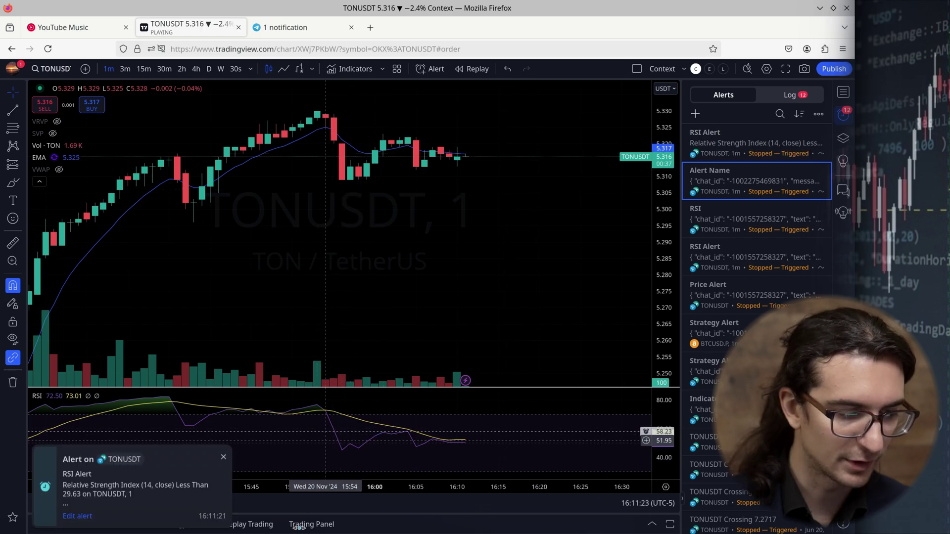
Reopen the RSI Alert and delete the descriptive first paragraph from its message.
double_click(333, 431)
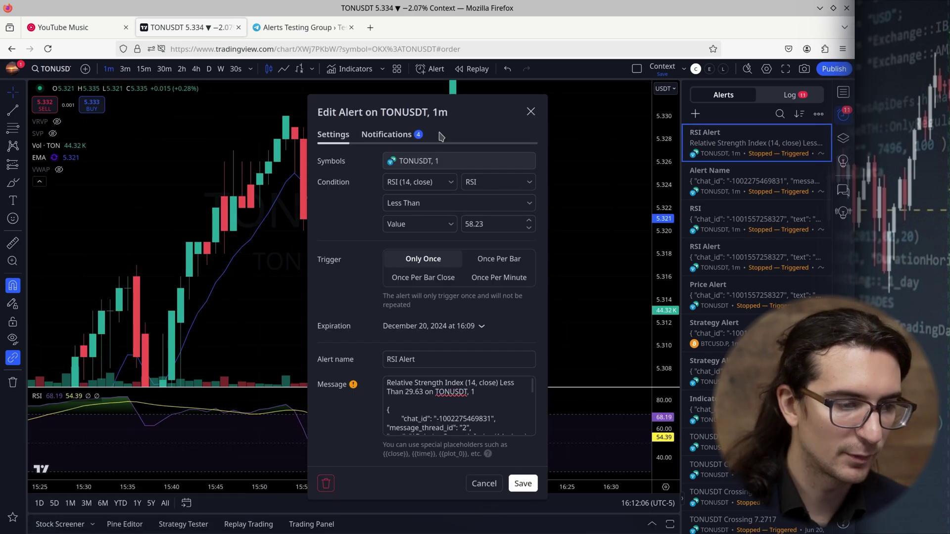
left_click(531, 112)
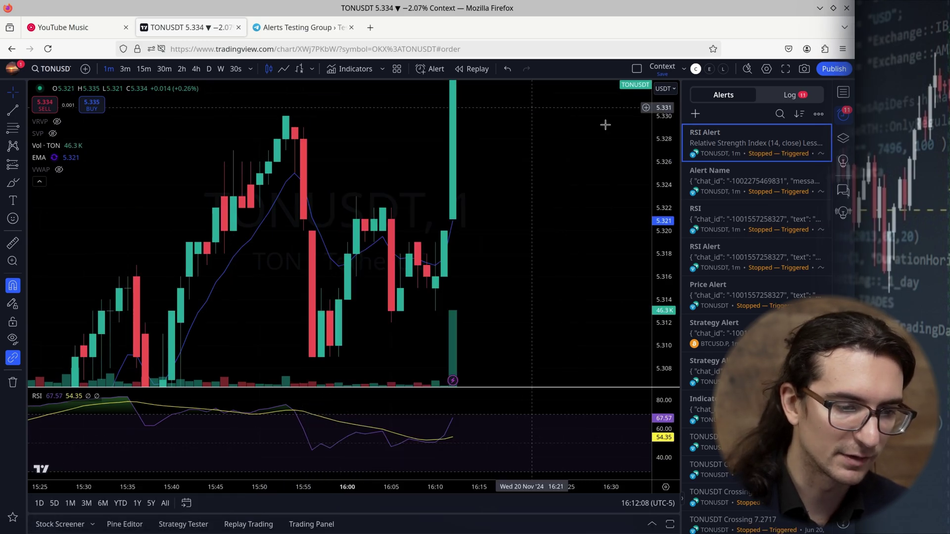
double_click(739, 143)
left_click_drag(487, 392, 351, 375)
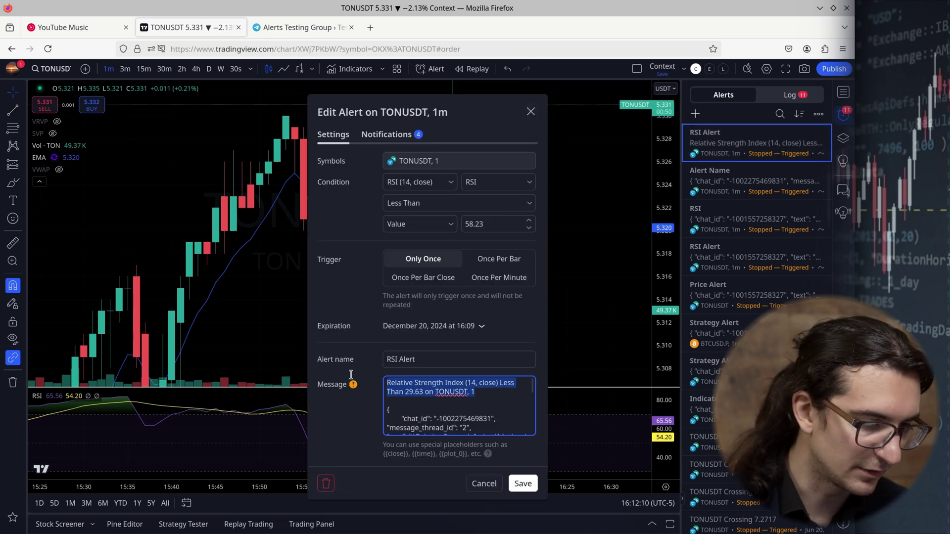
key("BackSpace")
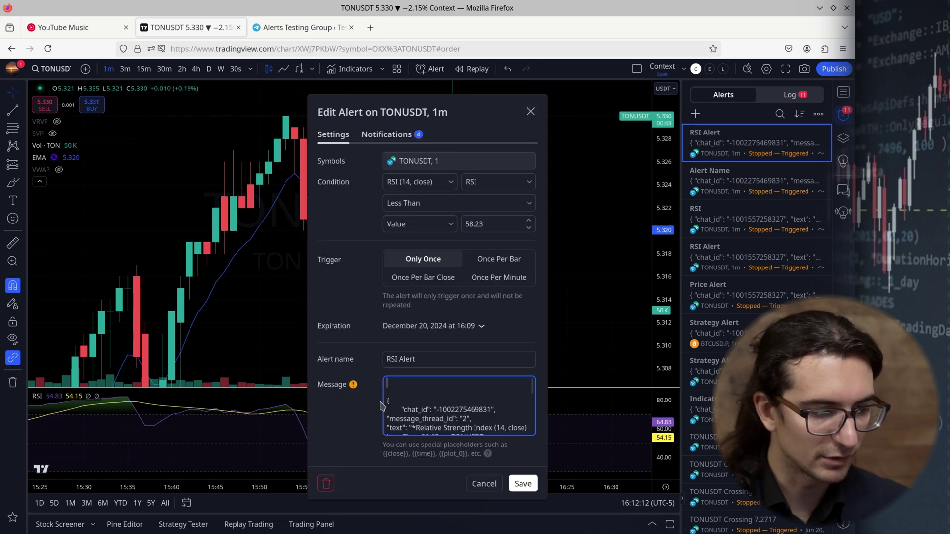
key("BackSpace")
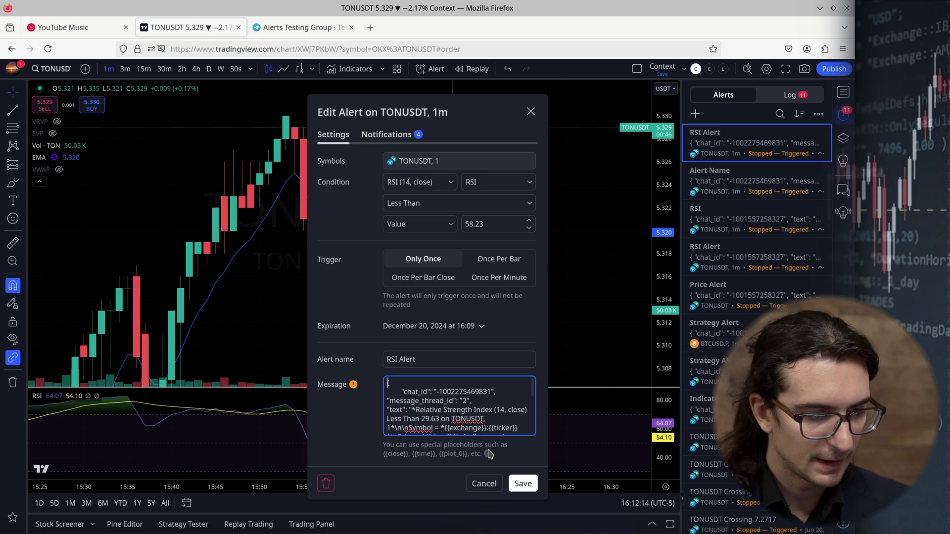
Save the JSON-only RSI Alert and view the triggered alert in the Telegram topic.
left_click(523, 483)
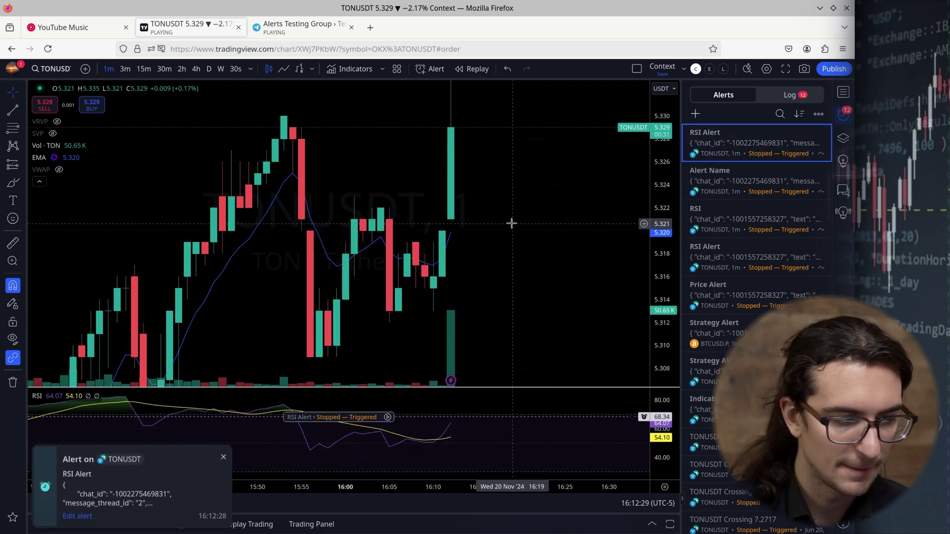
key("ctrl+Tab")
left_click_drag(388, 417, 458, 470)
Check that the Telegram RSI alert reports indicator value 50, then return to TradingView.
double_click(449, 470)
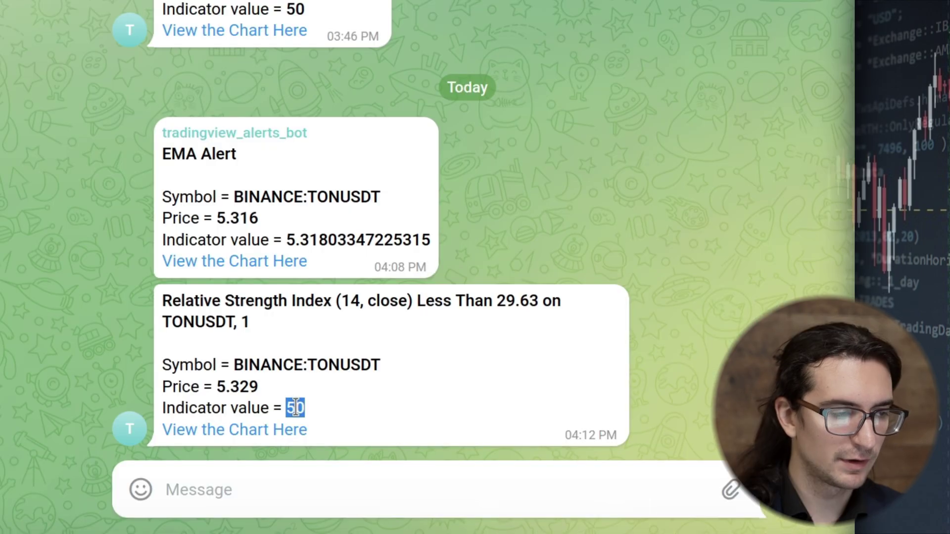
left_click(295, 408)
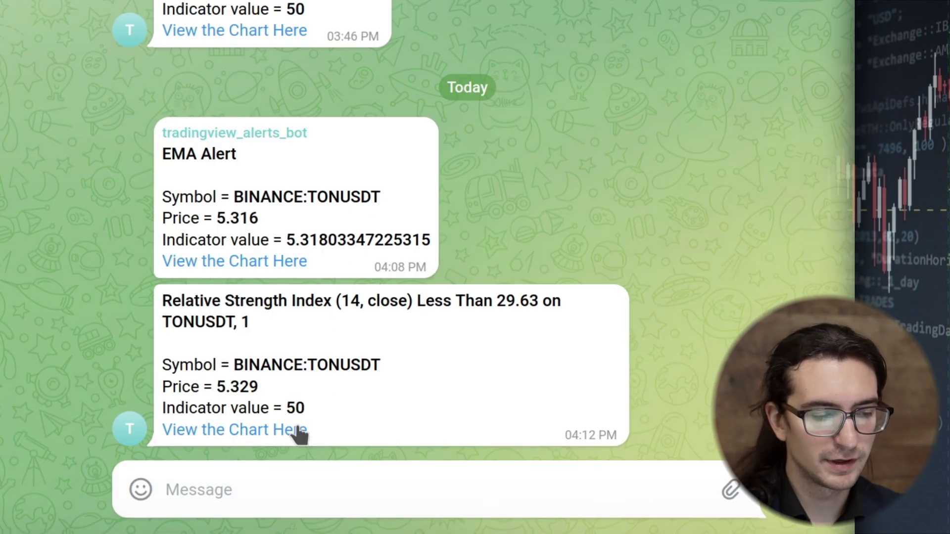
double_click(295, 408)
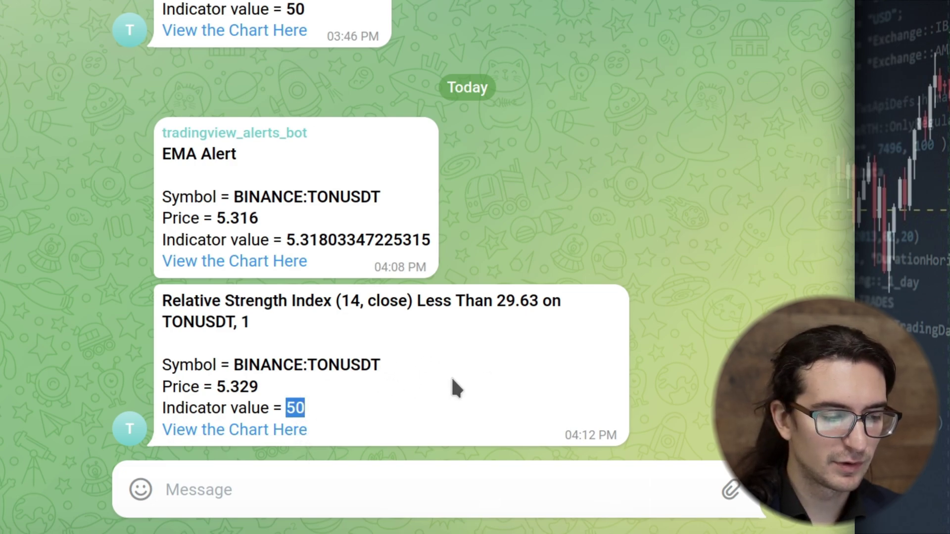
left_click(307, 415)
left_click(208, 32)
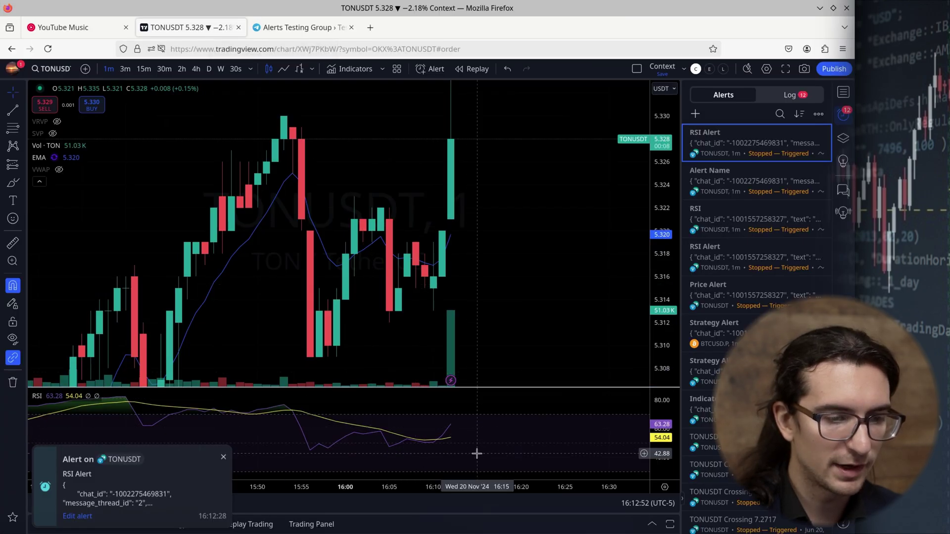
Open the RSI Alert and confirm RSI stays the selected condition output.
left_click(741, 149)
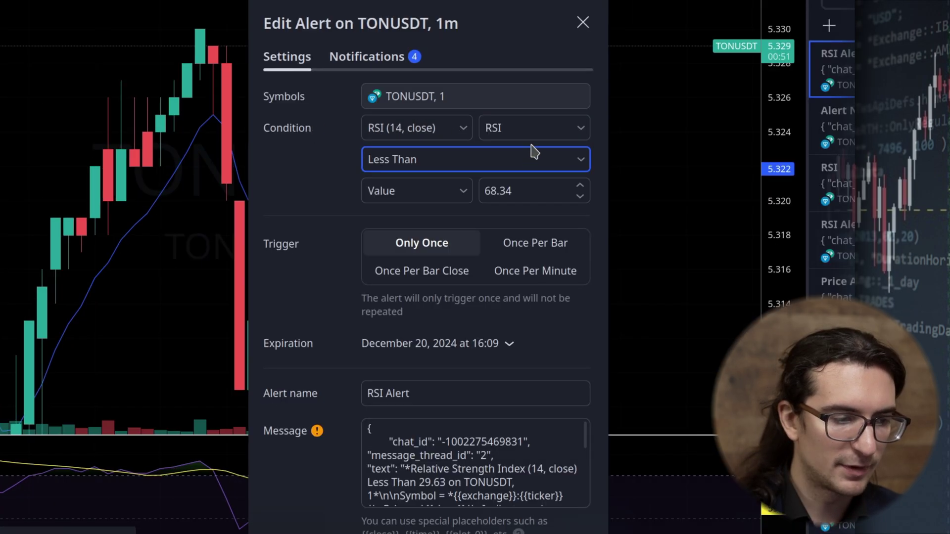
left_click(581, 130)
left_click(581, 130)
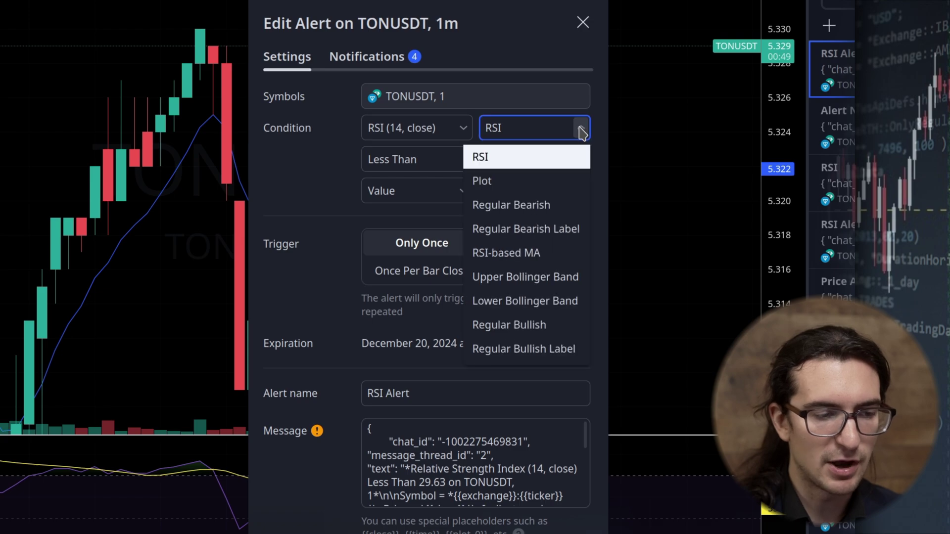
left_click(528, 155)
left_click(537, 133)
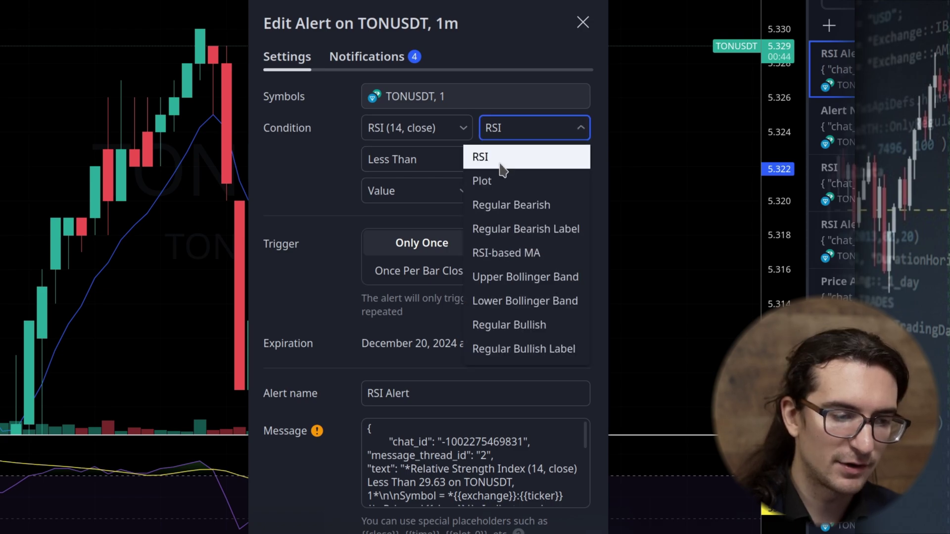
left_click(502, 164)
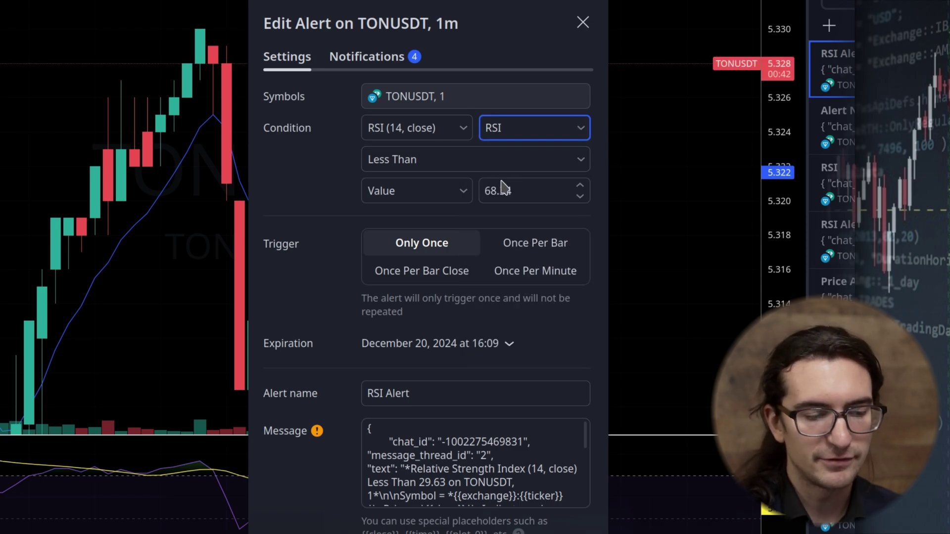
Change the message placeholder {{plot_1}} to {{plot_0}} and save the alert.
left_click_drag(586, 435, 592, 455)
left_click_drag(486, 460, 562, 457)
left_click(406, 474)
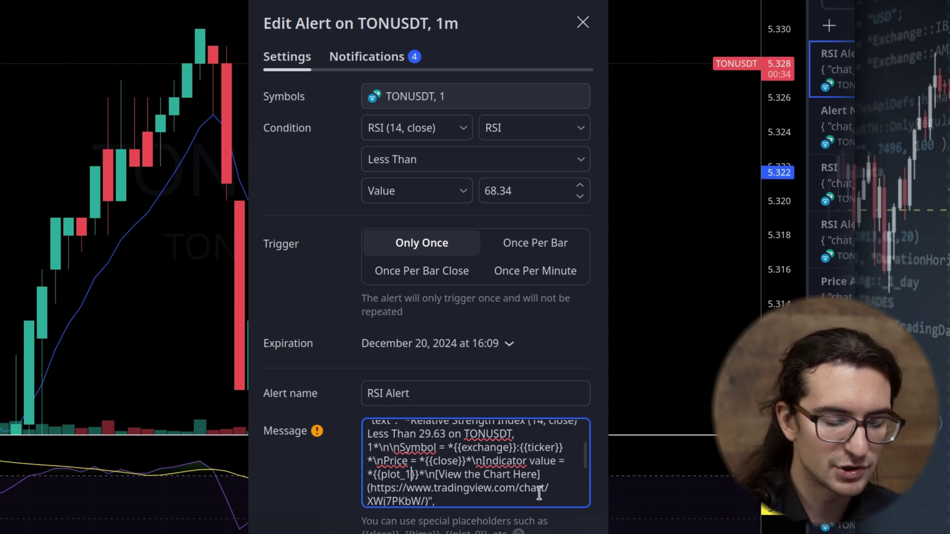
key("BackSpace")
type("0")
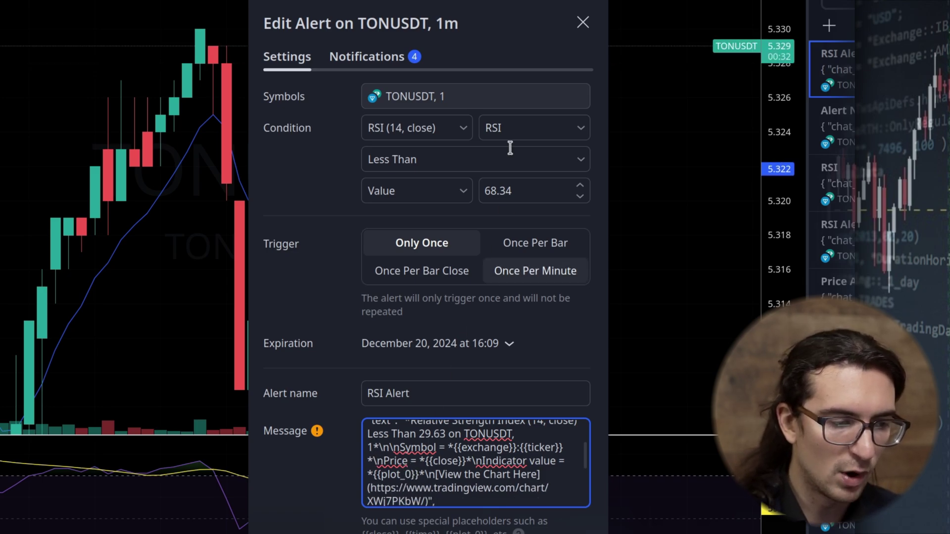
left_click(530, 133)
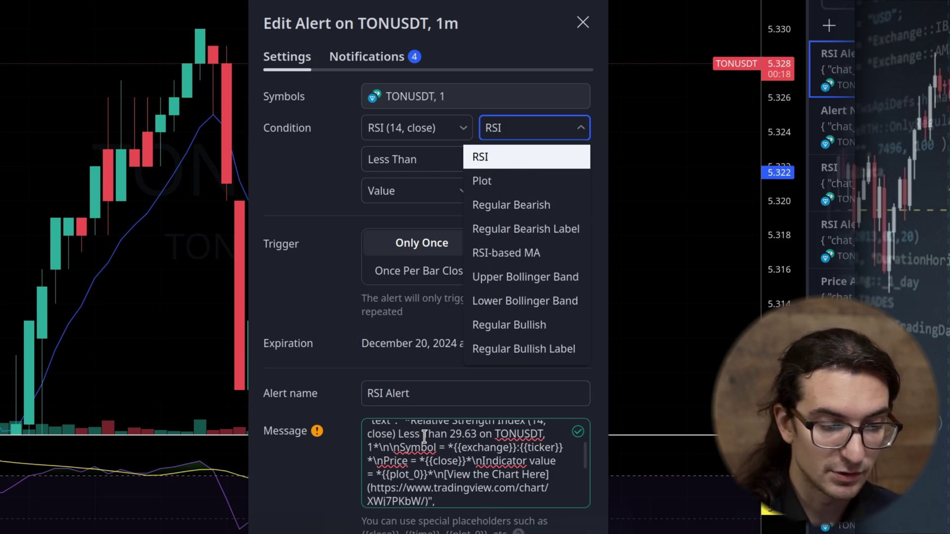
left_click(425, 479)
left_click_drag(412, 477, 382, 477)
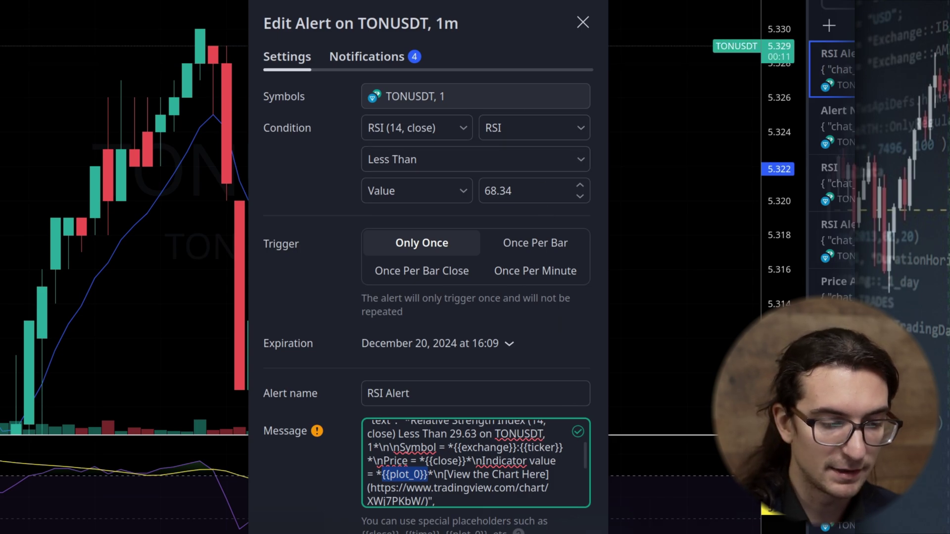
key("Escape")
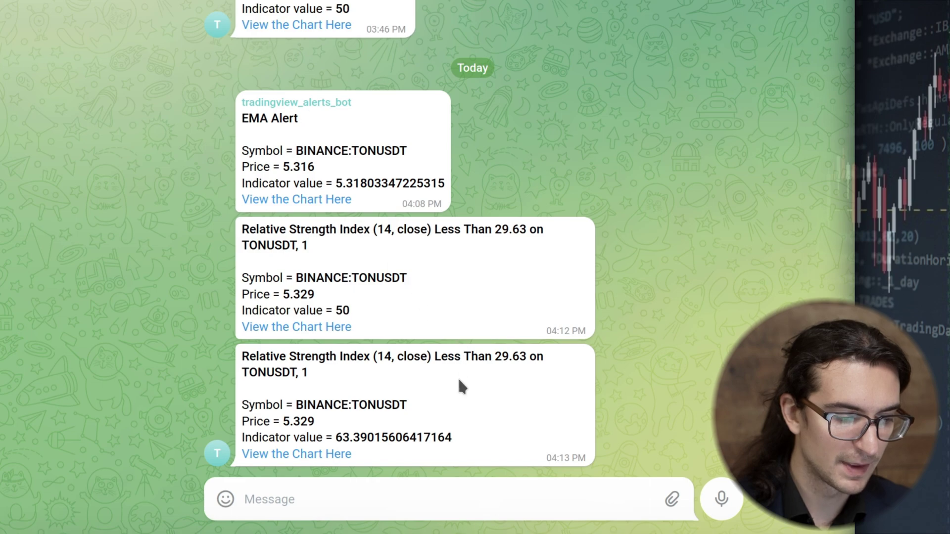
Highlight the new indicator value 63.39015606417164 in the latest Telegram RSI alert.
left_click_drag(336, 437, 242, 436)
In Vim, yank the Strategy Alert HTML JSON block from alert_text.txt and return to the browser.
left_click(253, 434)
key("alt+Tab")
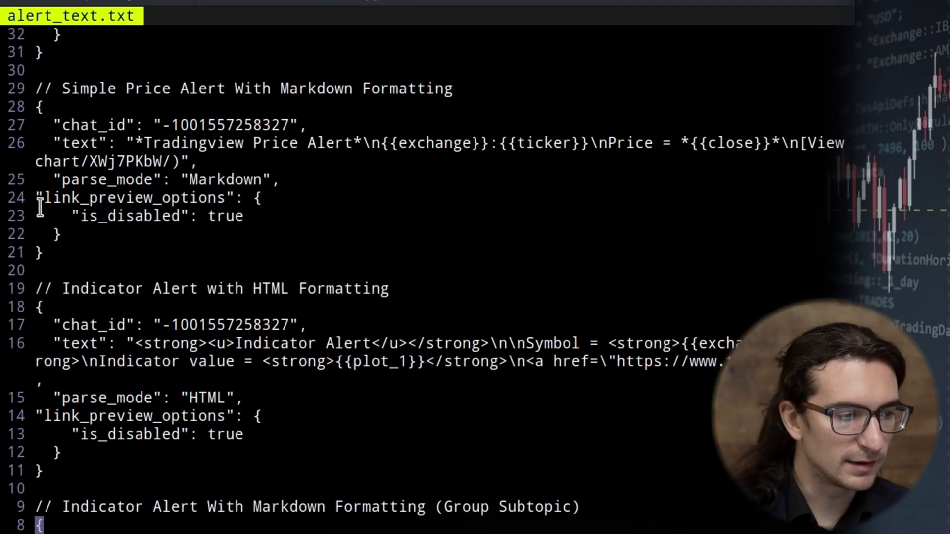
scroll(178, 356, "up", 2)
scroll(186, 385, "up", 3)
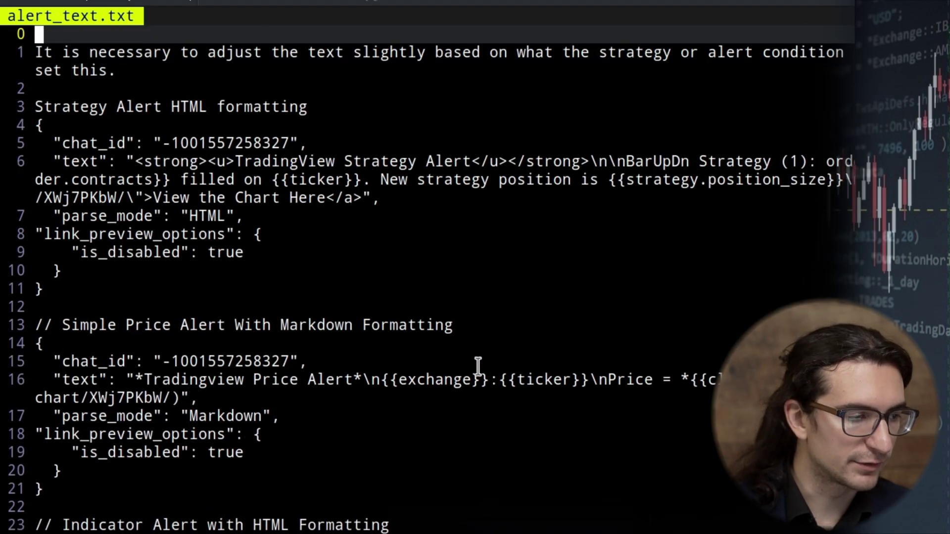
scroll(490, 366, "down", 3)
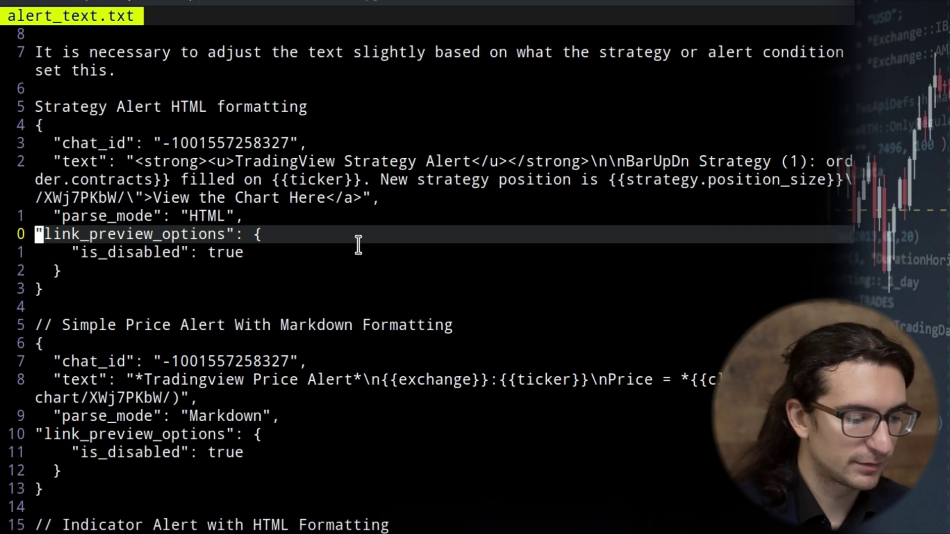
key("j")
key("j")
key("j")
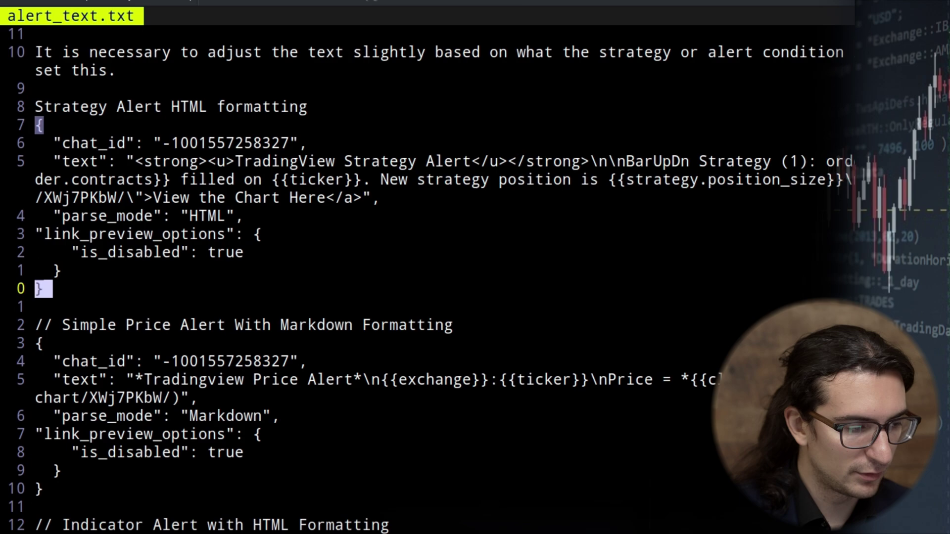
key("v")
key("%")
key("y")
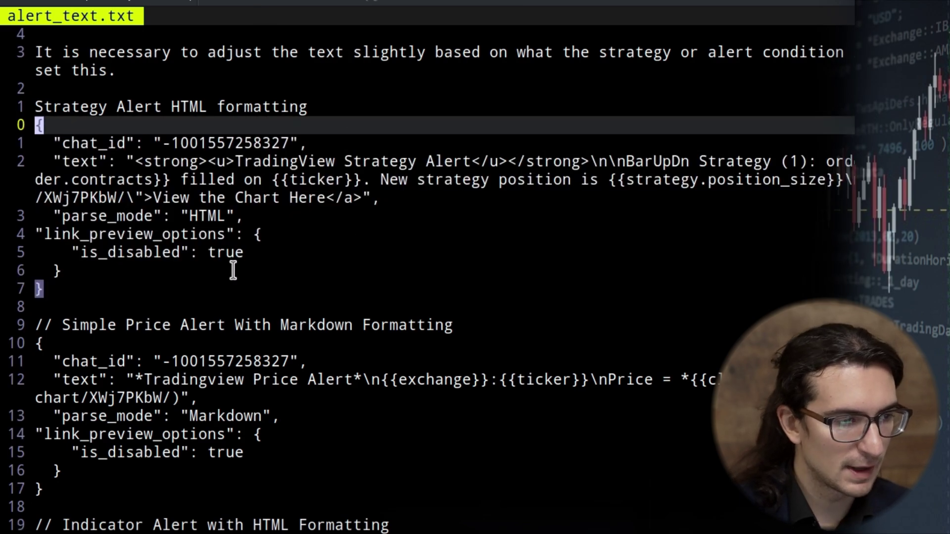
key("alt+Tab")
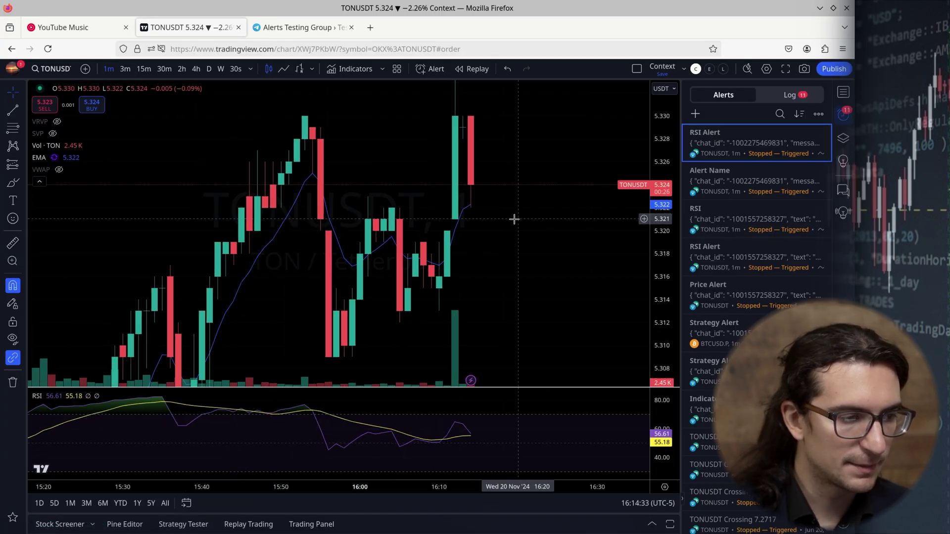
Add the BarUpDn Strategy to the TONUSDT chart from the Strategies list.
scroll(519, 232, "down", 2)
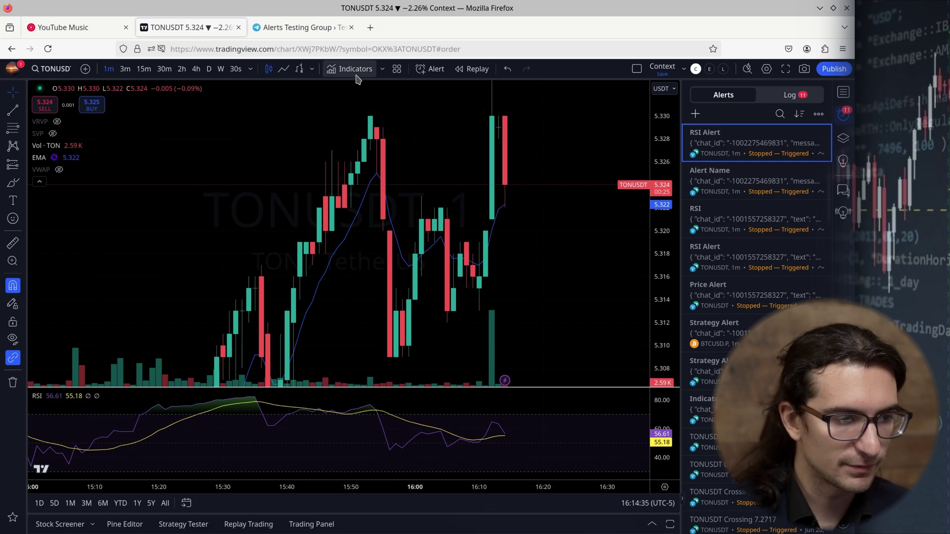
left_click(355, 69)
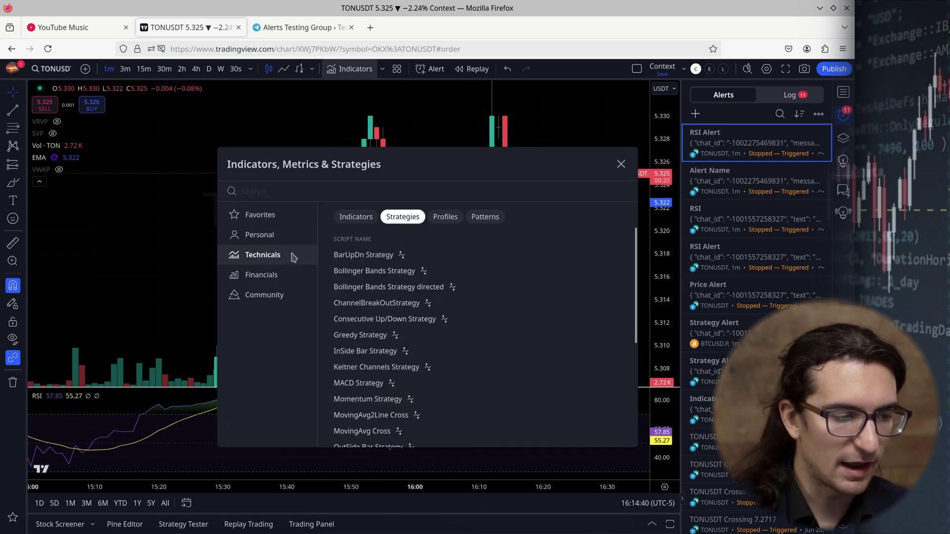
left_click(362, 255)
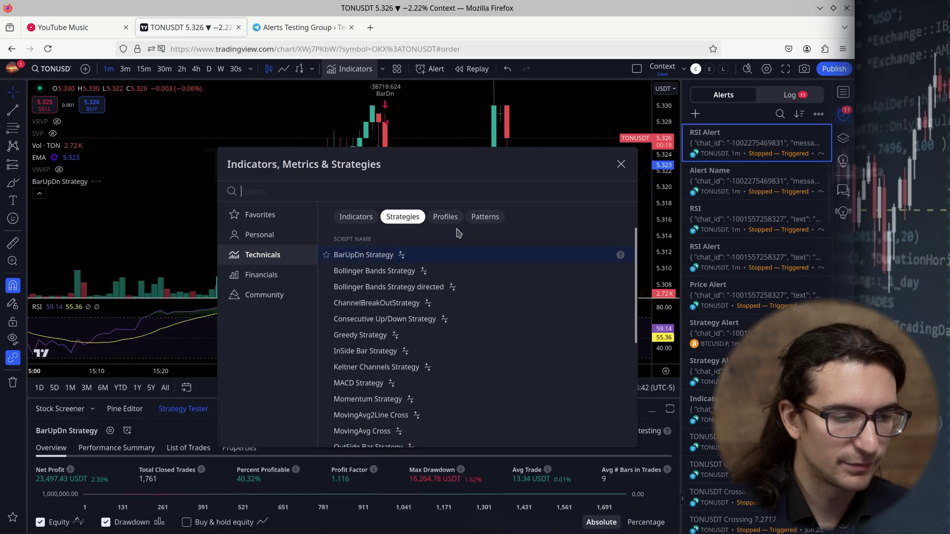
left_click(621, 163)
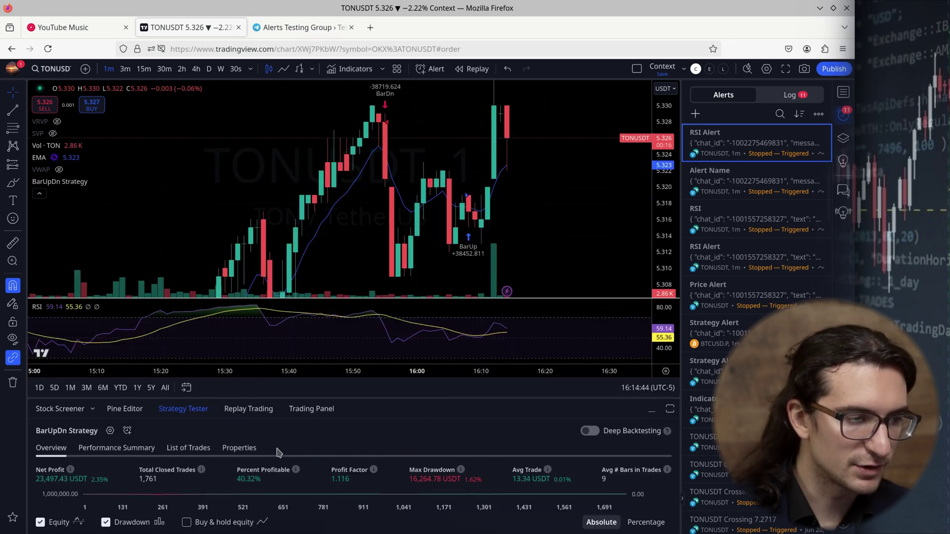
Return the chart to 1-minute candles and start a new alert for BarUpDn Strategy.
left_click(144, 69)
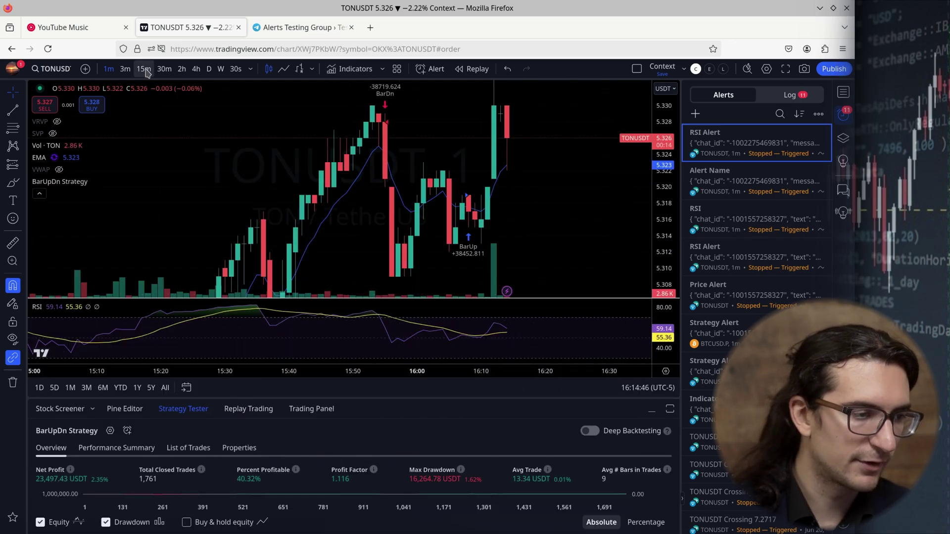
left_click(124, 68)
left_click(109, 68)
left_click(125, 69)
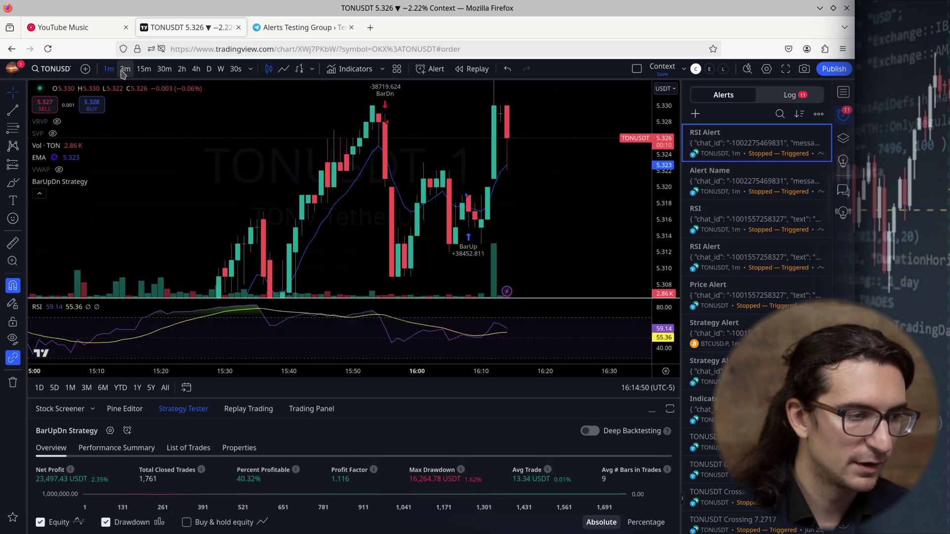
left_click(110, 72)
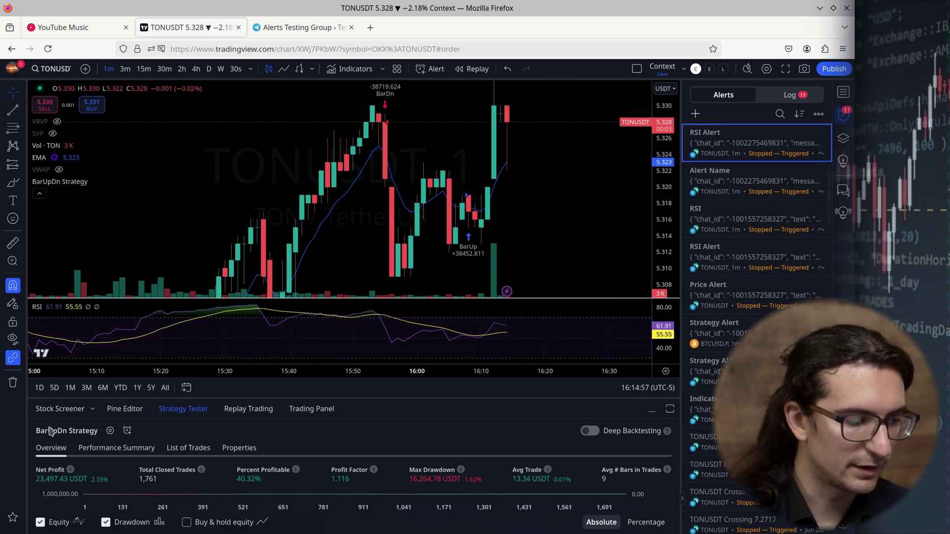
left_click(127, 431)
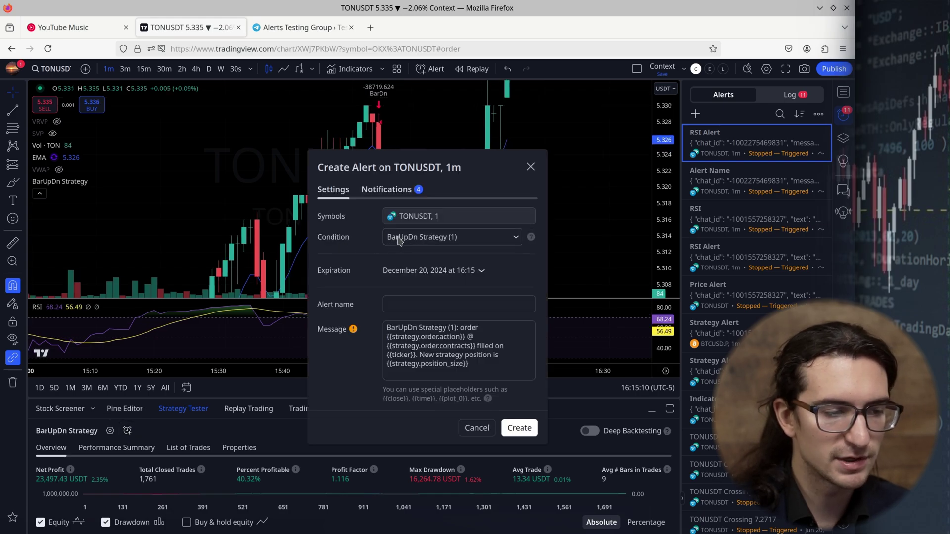
Replace the new alert's entire message with the copied Telegram HTML JSON.
left_click_drag(447, 172, 419, 136)
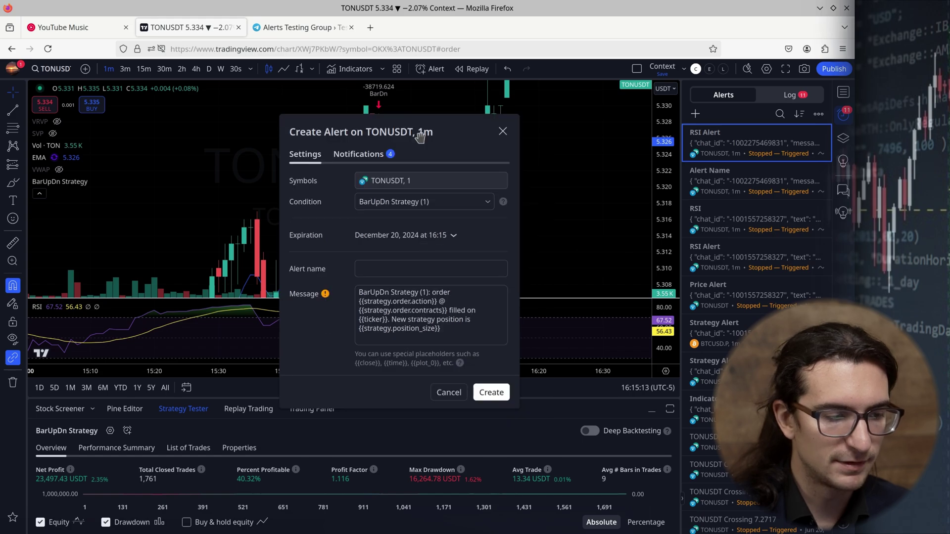
left_click(460, 330)
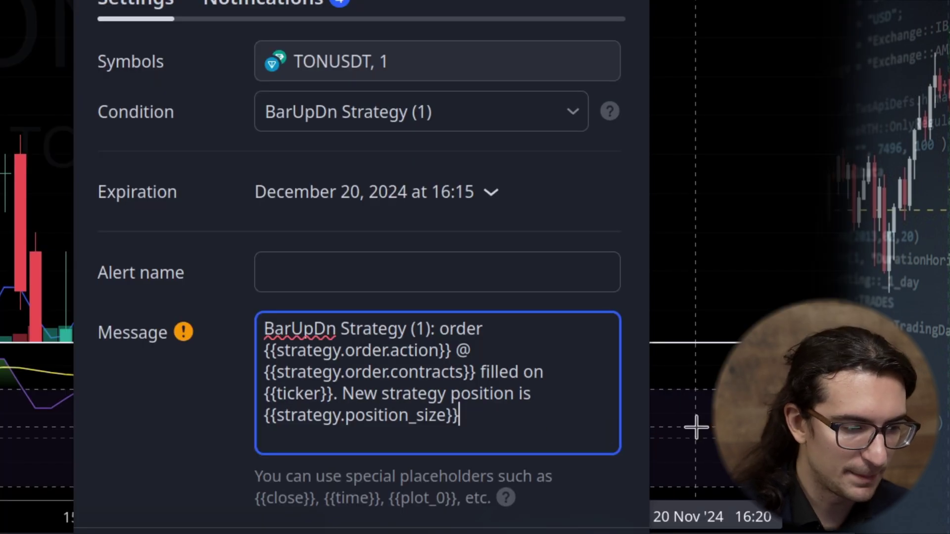
key("Return")
key("Return")
key("ctrl+v")
scroll(471, 386, "up", 3)
scroll(472, 409, "up", 6)
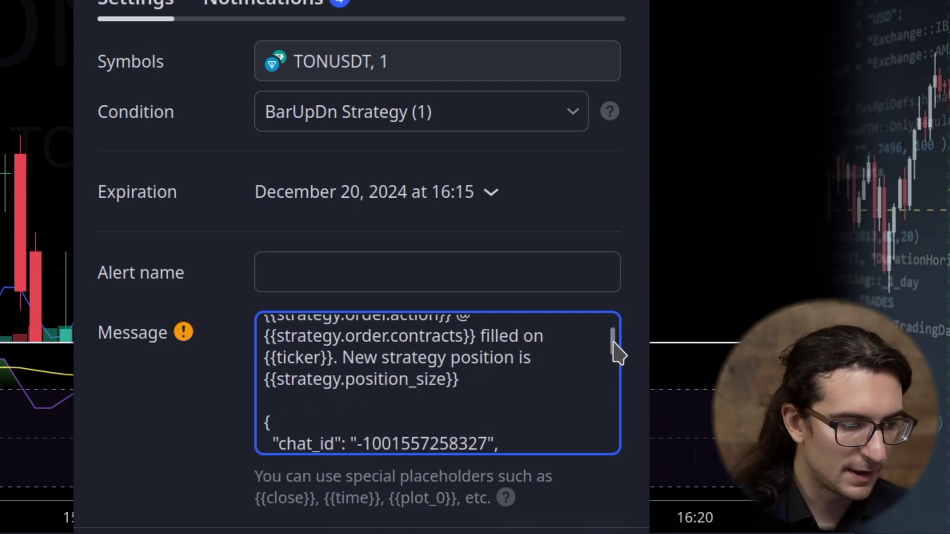
left_click_drag(410, 330, 251, 325)
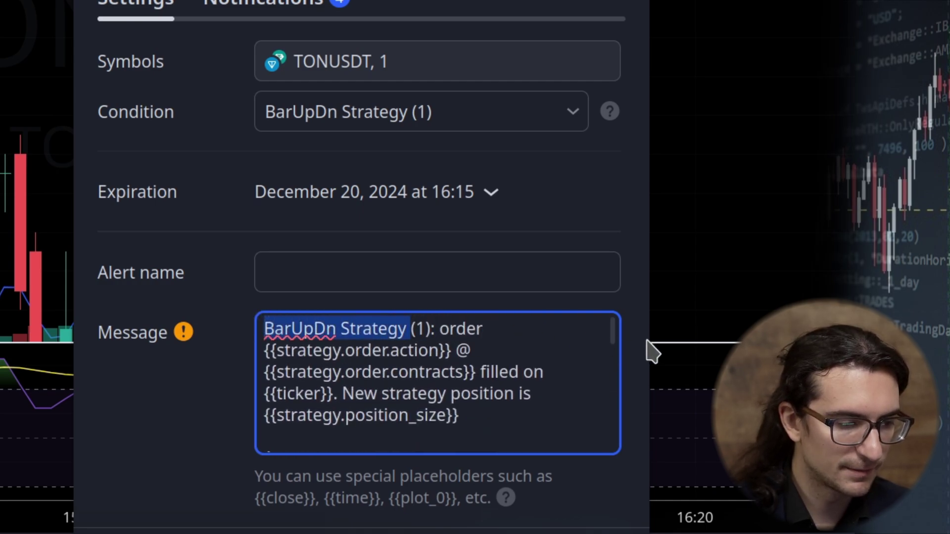
key("ctrl+v")
left_click_drag(448, 363, 590, 365)
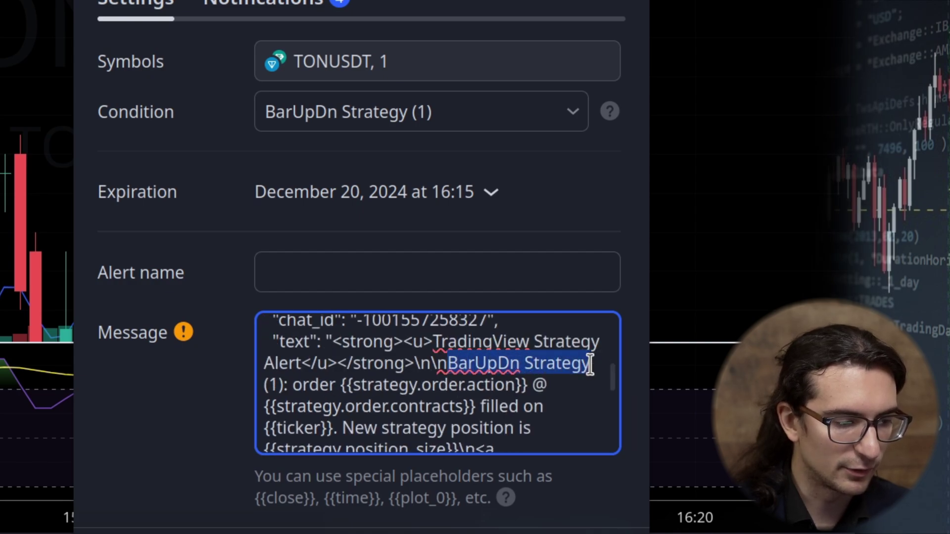
key("ctrl+z")
key("ctrl+a")
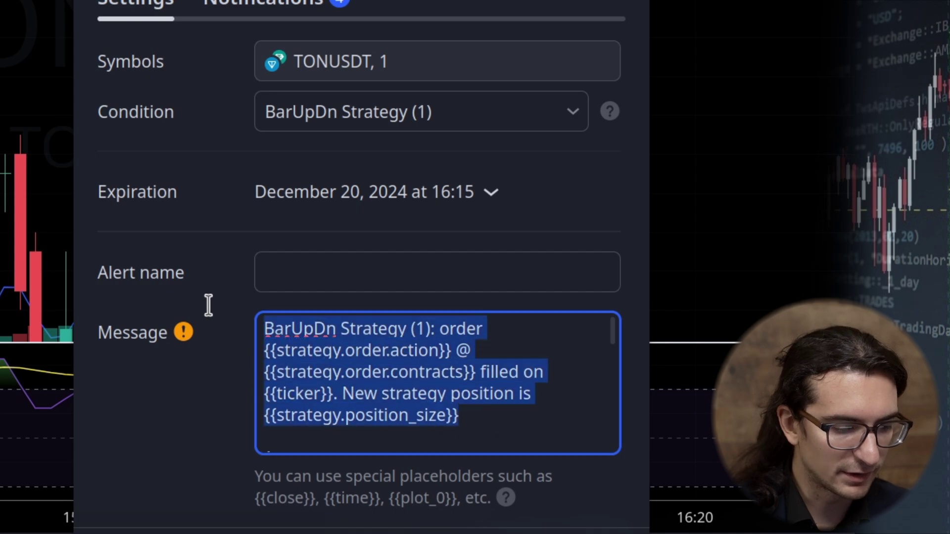
key("ctrl+v")
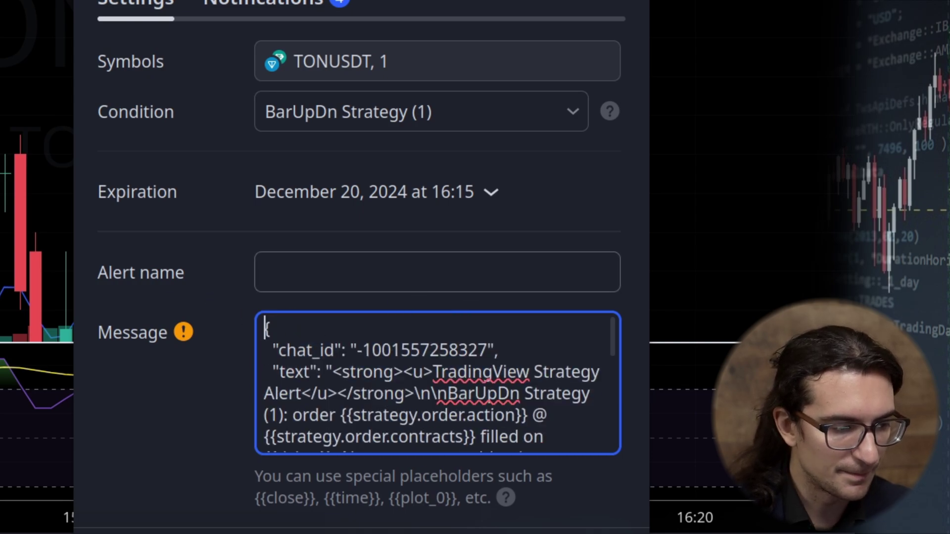
Name the alert 'Strategy Alert' and create it.
left_click(365, 271)
type("Strategy Alert")
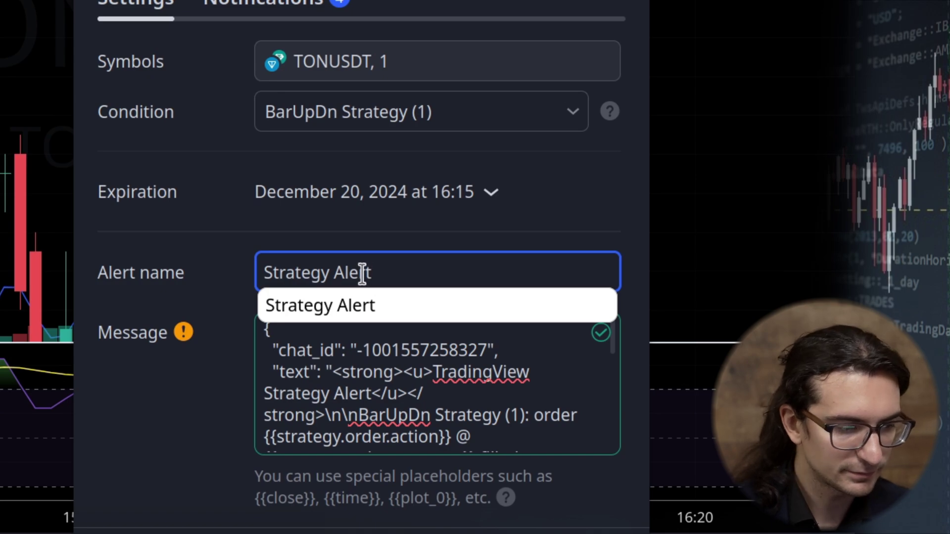
key("Return")
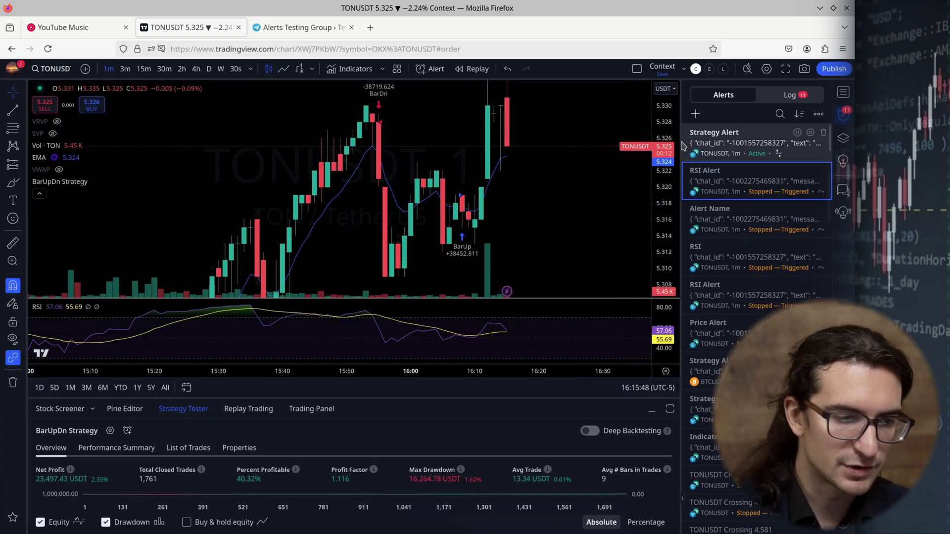
Preview the Strategy Alert in the Alerts panel and open its Edit Alert dialog.
mouse_move(752, 156)
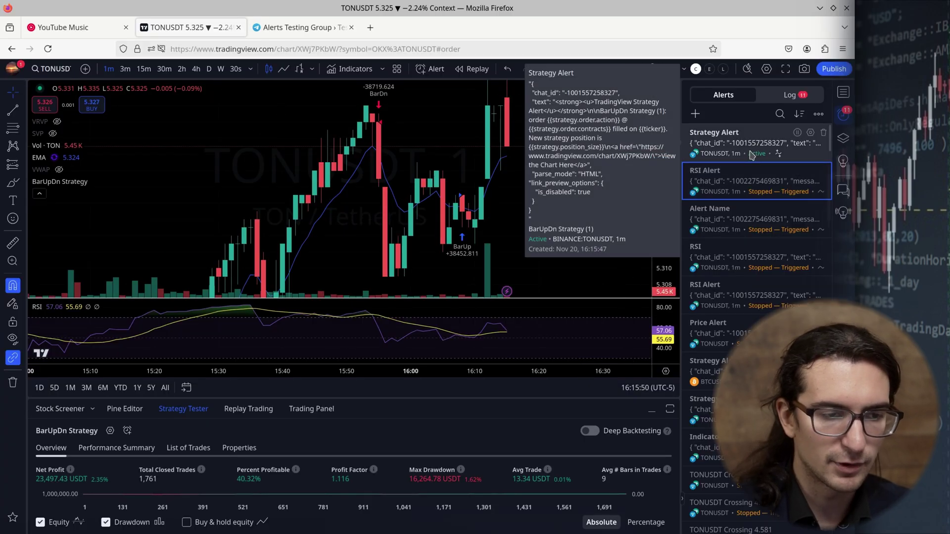
left_click(740, 132)
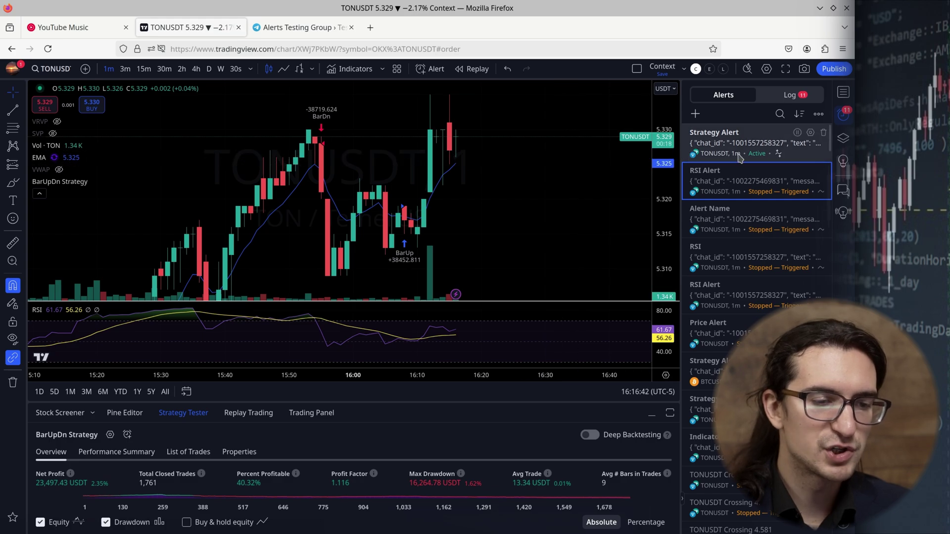
mouse_move(737, 150)
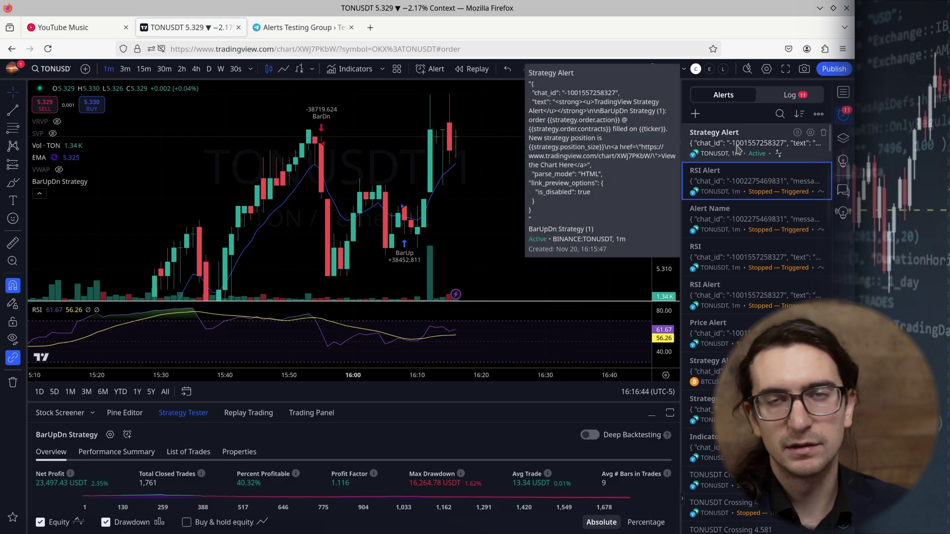
double_click(737, 148)
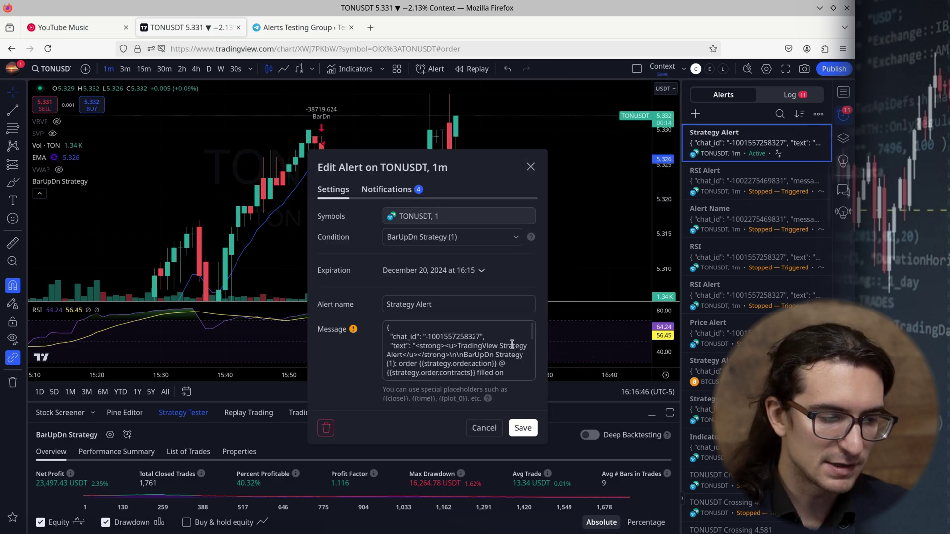
Review the message's link_preview_options lines and glance at the Telegram Alerts Testing Group.
left_click_drag(533, 336, 539, 369)
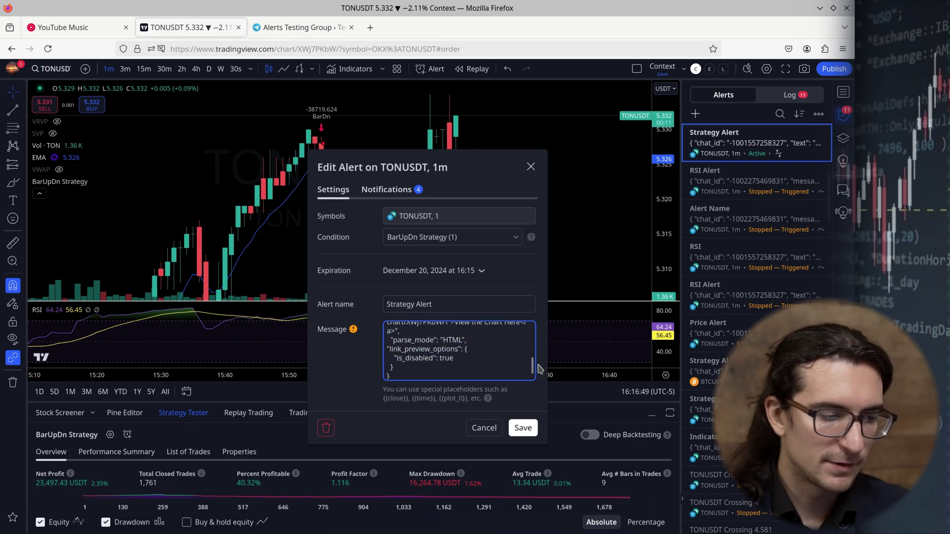
left_click_drag(387, 349, 462, 360)
left_click(461, 360)
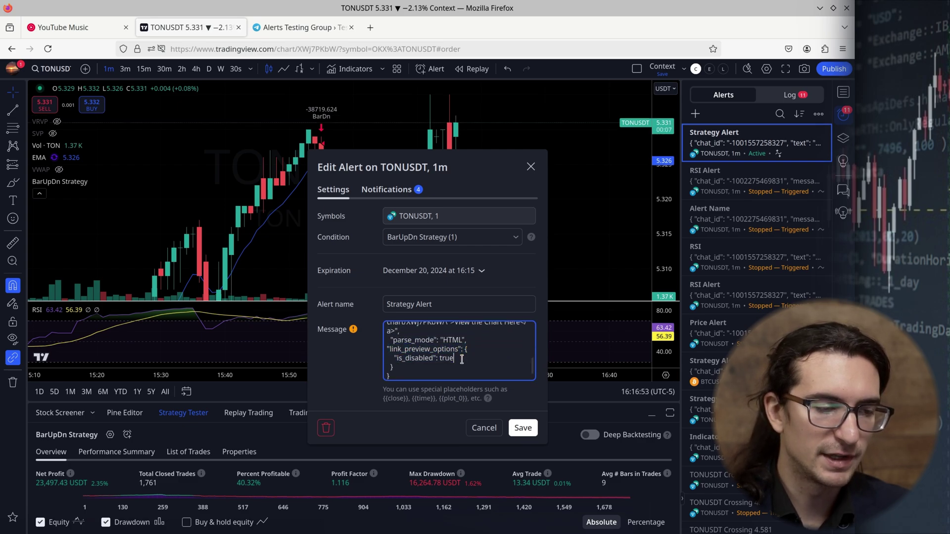
mouse_move(318, 525)
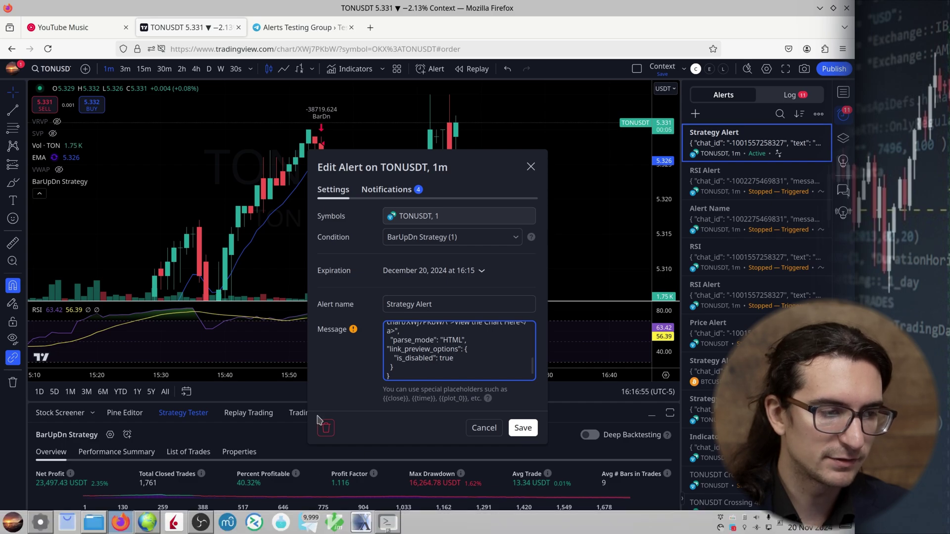
left_click(300, 27)
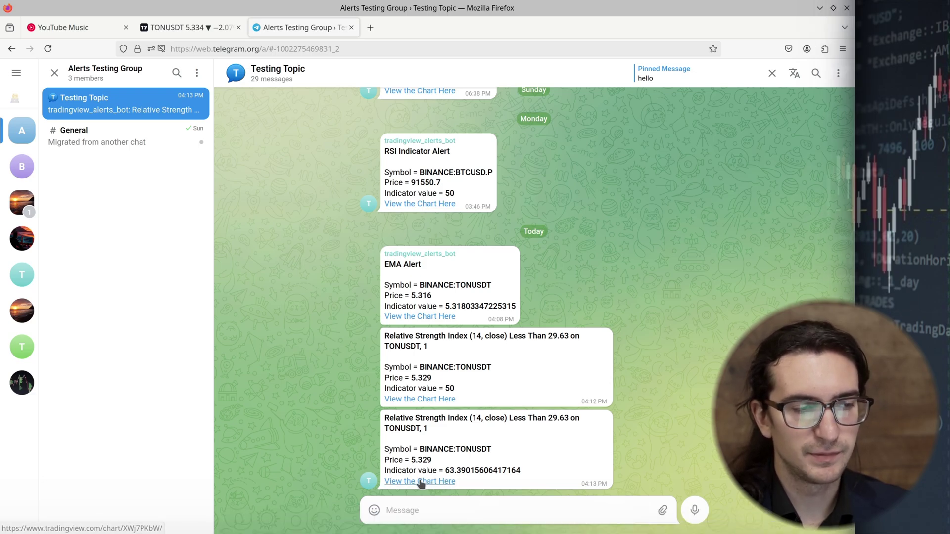
key("ctrl+Page_Up")
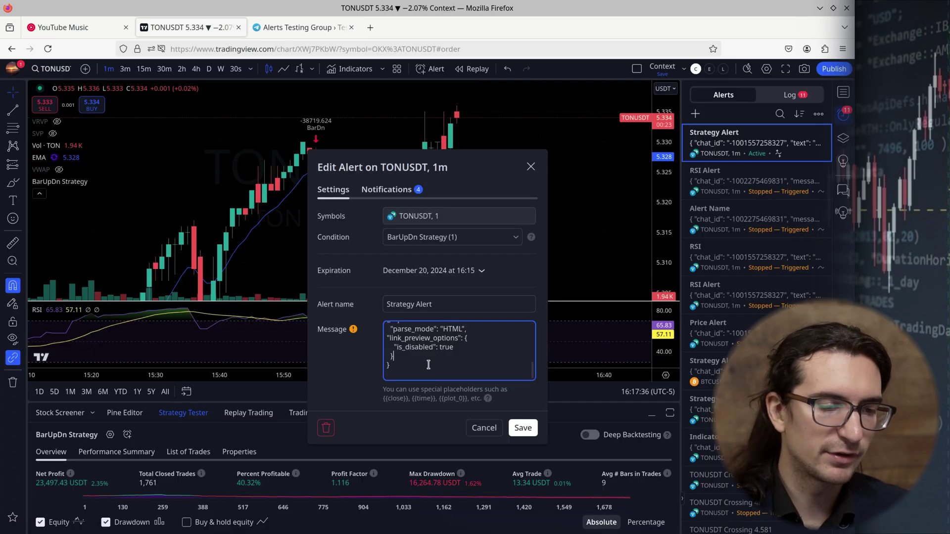
scroll(428, 364, "up", 10)
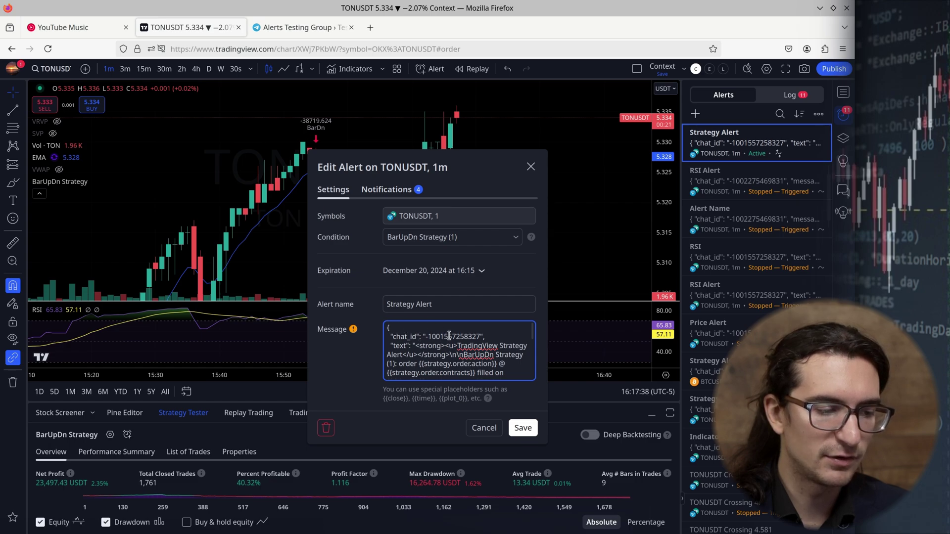
scroll(418, 358, "down", 5)
Replace the Strategy Alert message with the HTML-formatted JSON payload and close the editor.
key("ctrl+a")
left_click(437, 355)
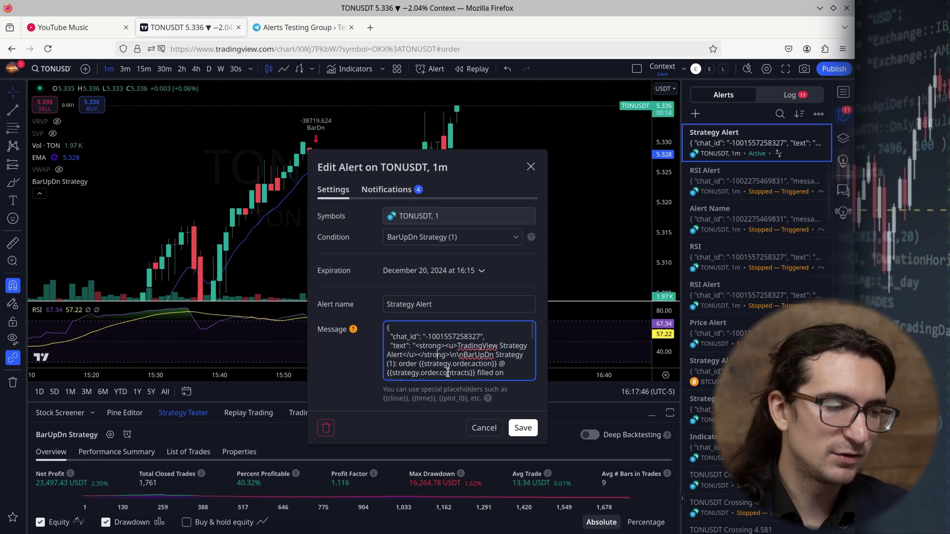
scroll(450, 354, "down", 5)
key("ctrl+a")
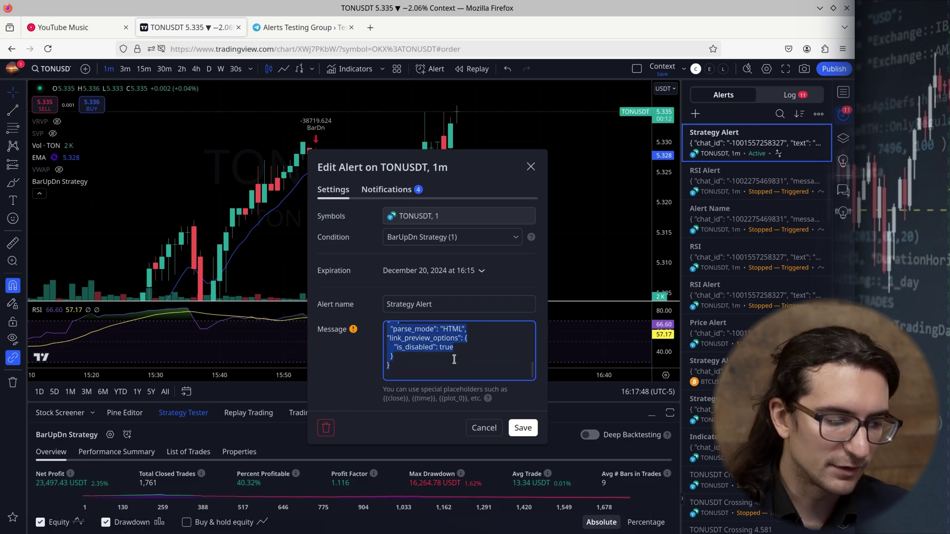
key("ctrl+v")
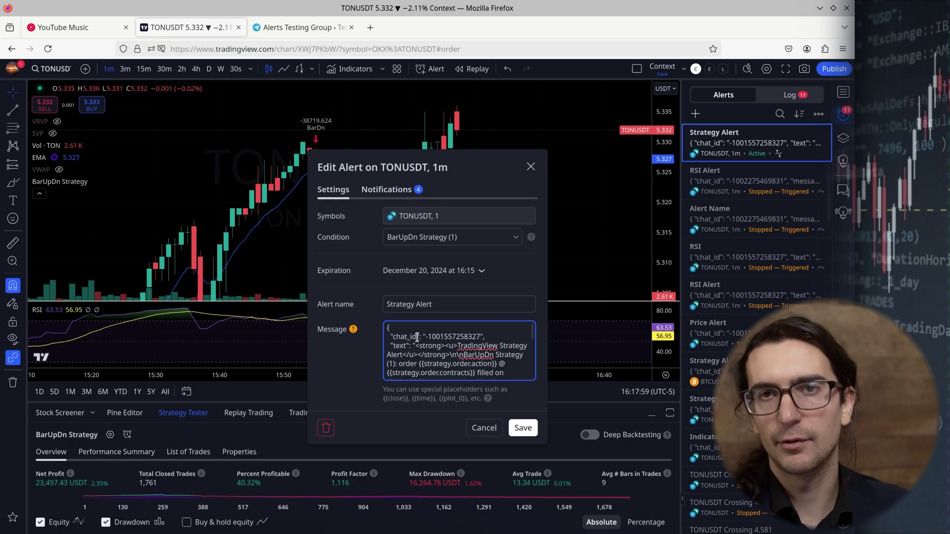
left_click(476, 330)
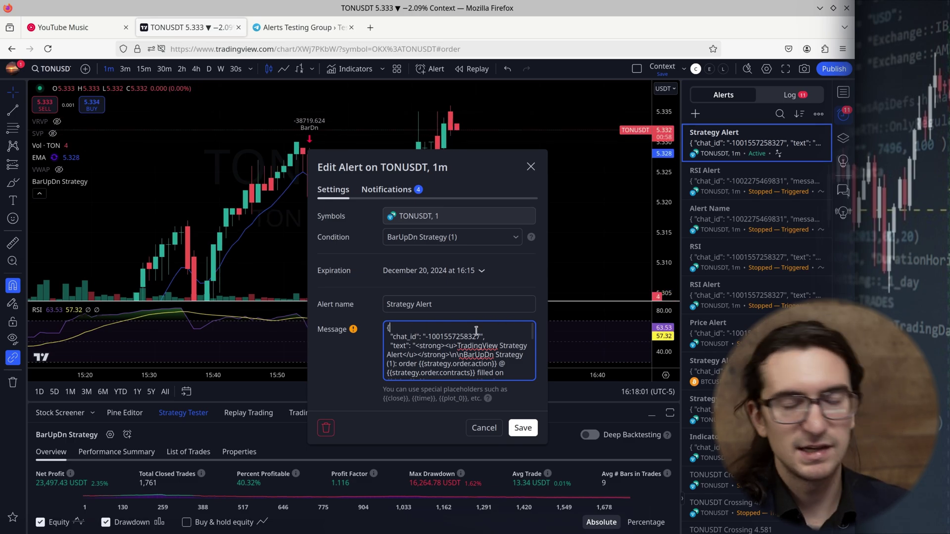
left_click_drag(534, 338, 493, 356)
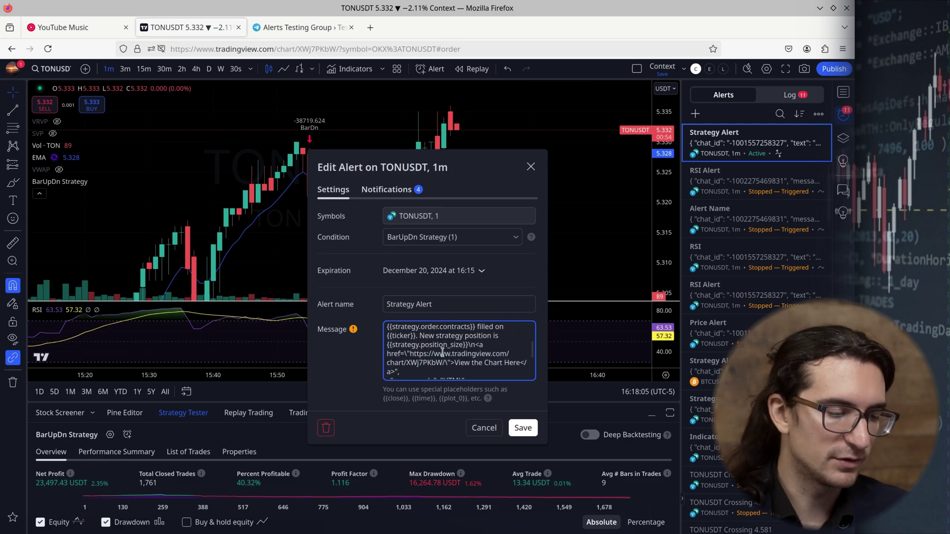
scroll(442, 354, "down", 3)
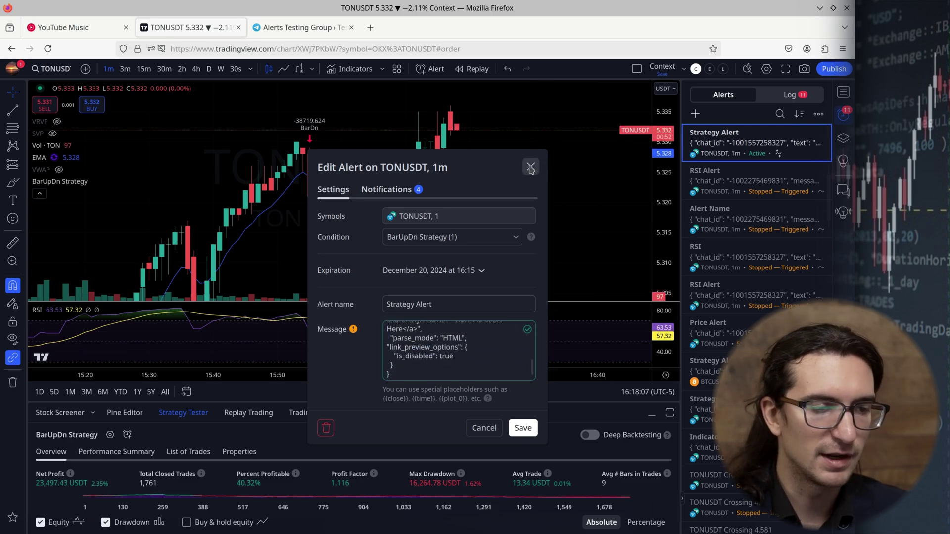
left_click(531, 168)
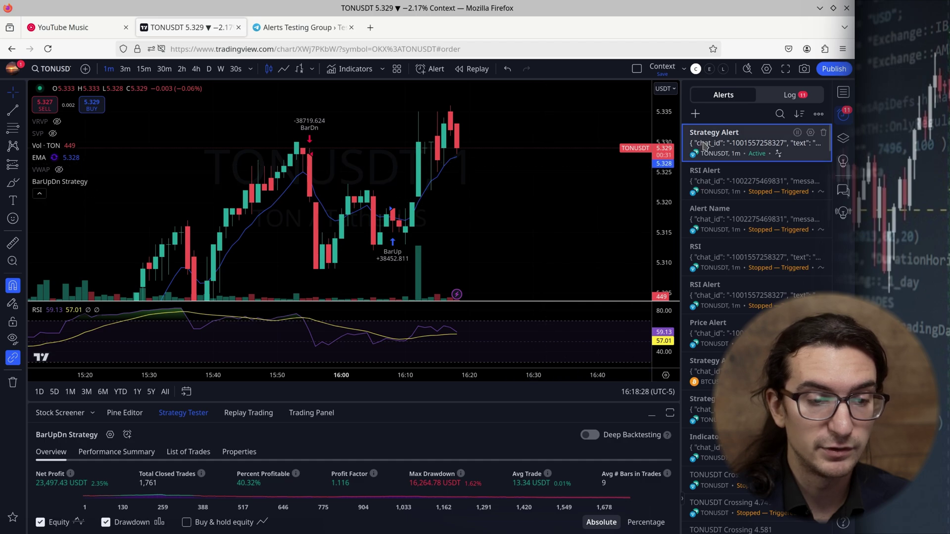
Review the Strategy Alert's webhook settings on the Notifications tab.
mouse_move(739, 144)
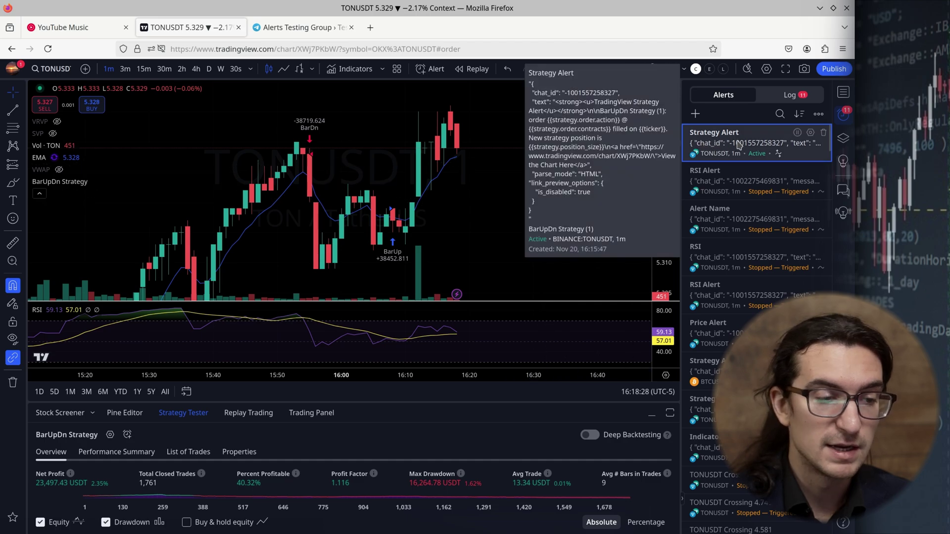
double_click(738, 143)
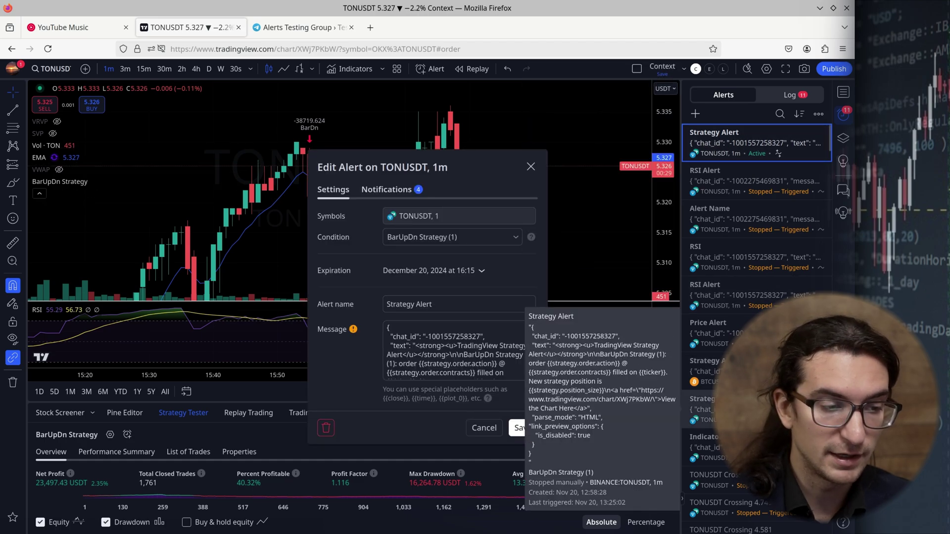
left_click(387, 191)
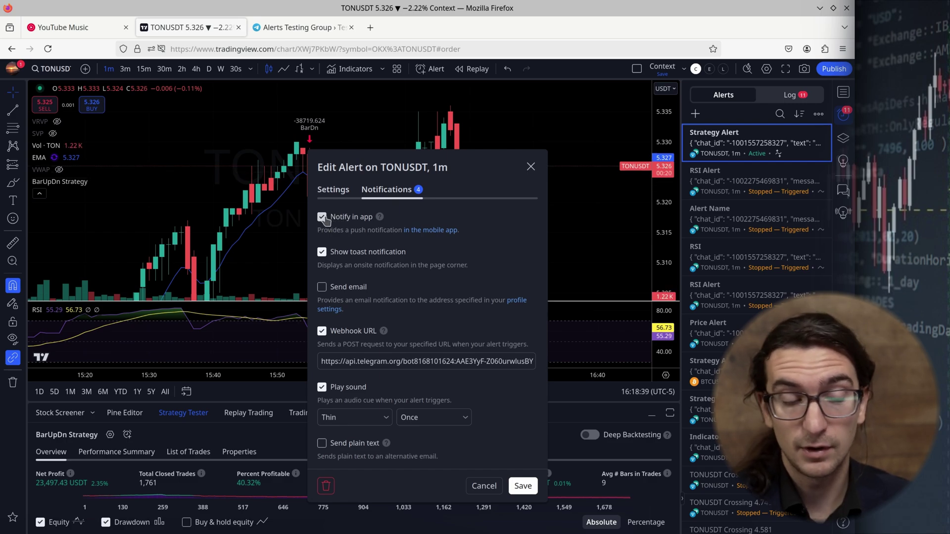
left_click(333, 189)
Close the alert editor and load BTCUSD.P from the Crypto watchlist.
left_click(531, 166)
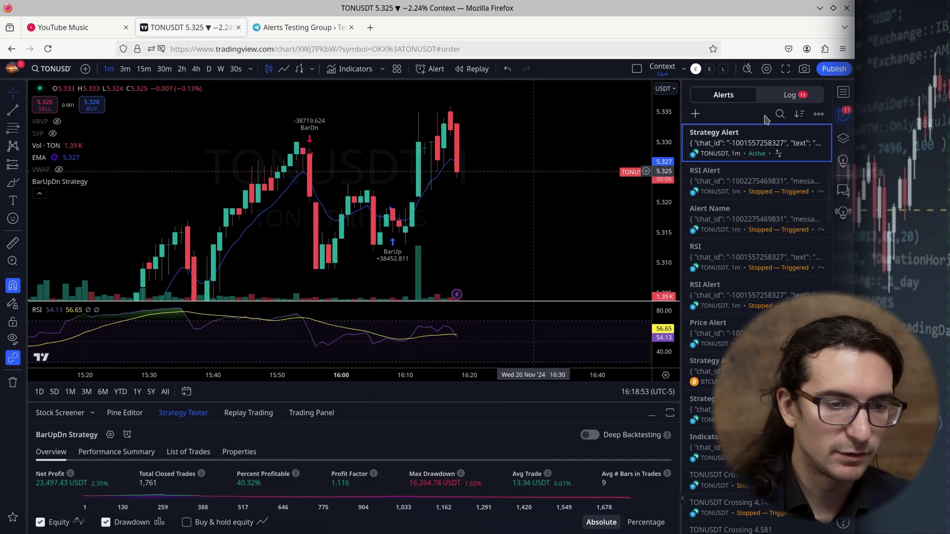
left_click(843, 92)
left_click(713, 128)
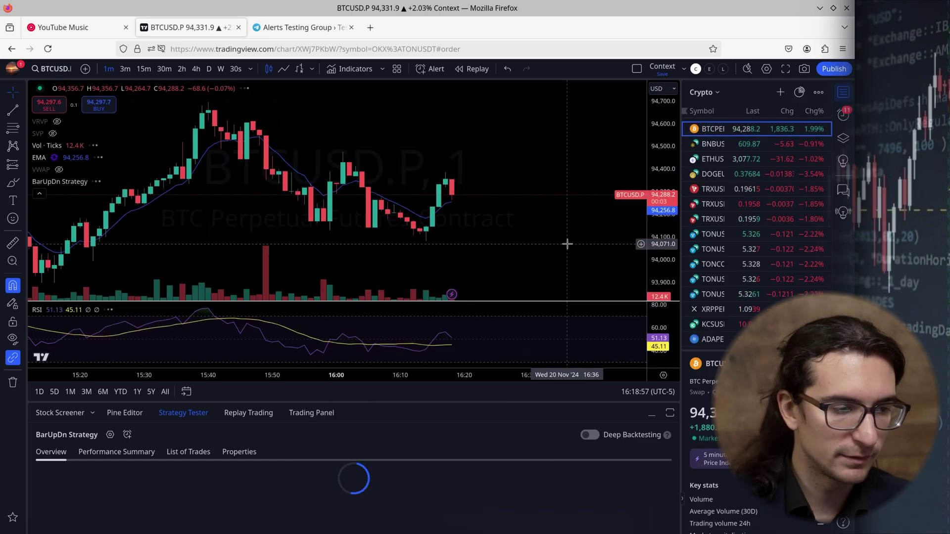
Create a BTCUSD.P BarUpDn alert named 'BTC Strategy' with the pasted JSON Telegram message.
left_click(128, 435)
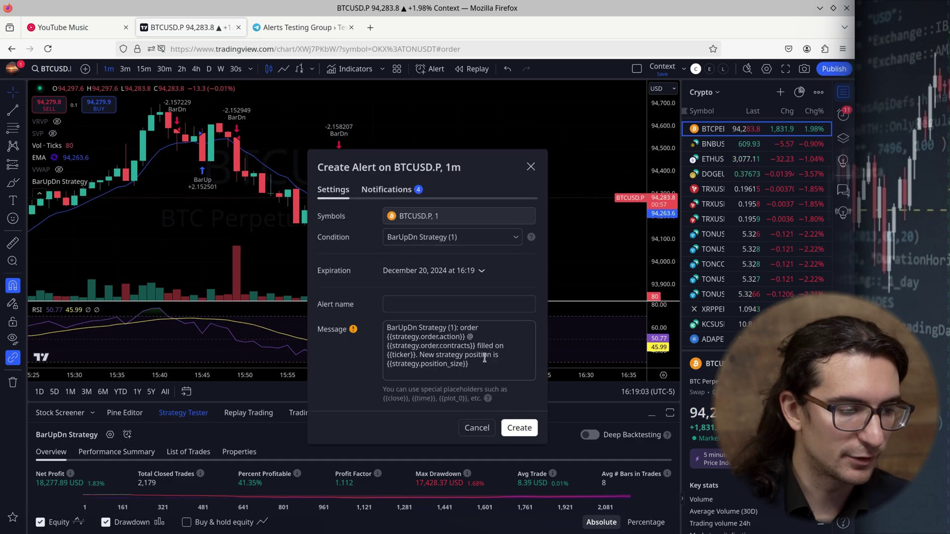
left_click_drag(483, 368, 332, 319)
key("ctrl+v")
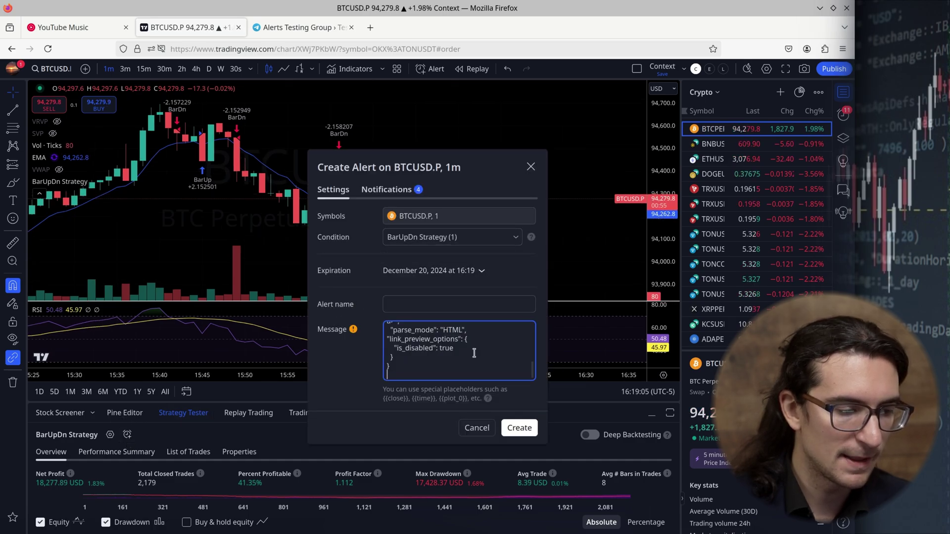
left_click_drag(533, 368, 533, 329)
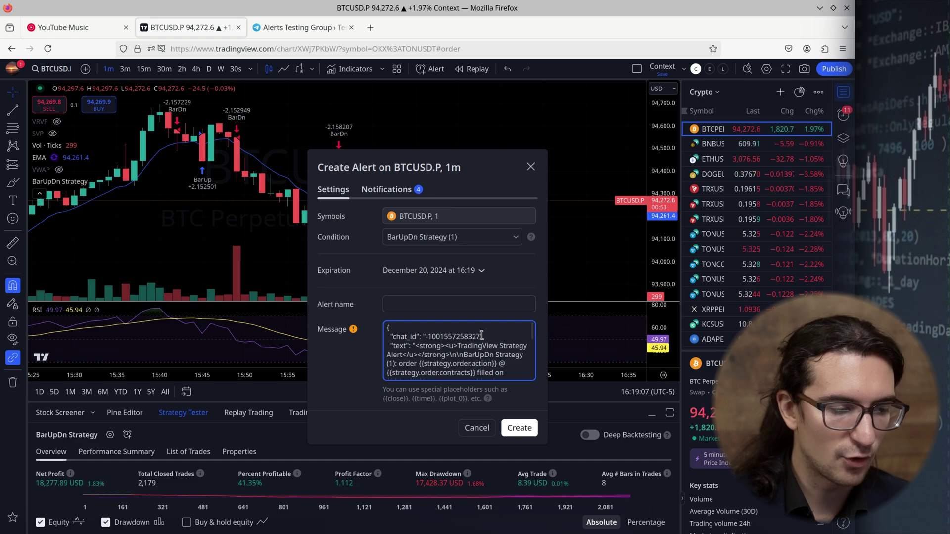
left_click(459, 304)
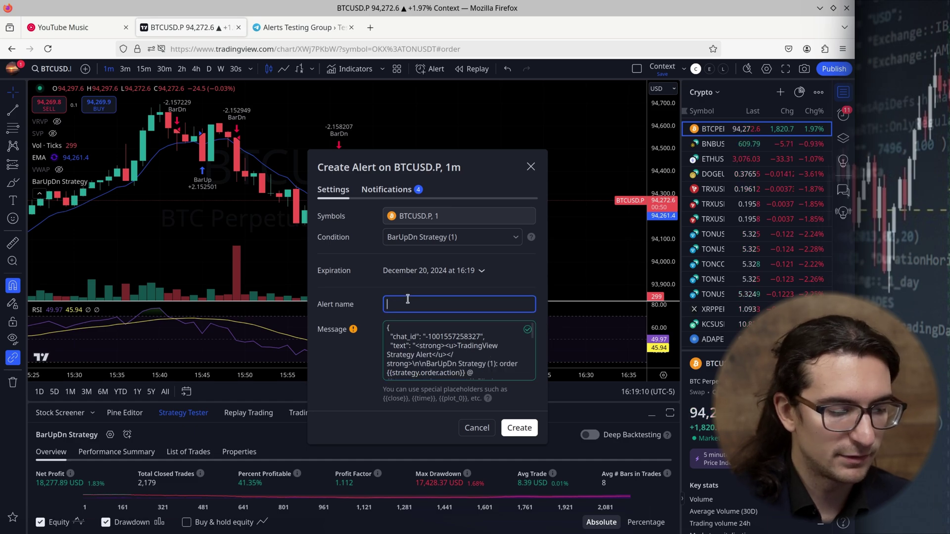
type("BTC Strategy")
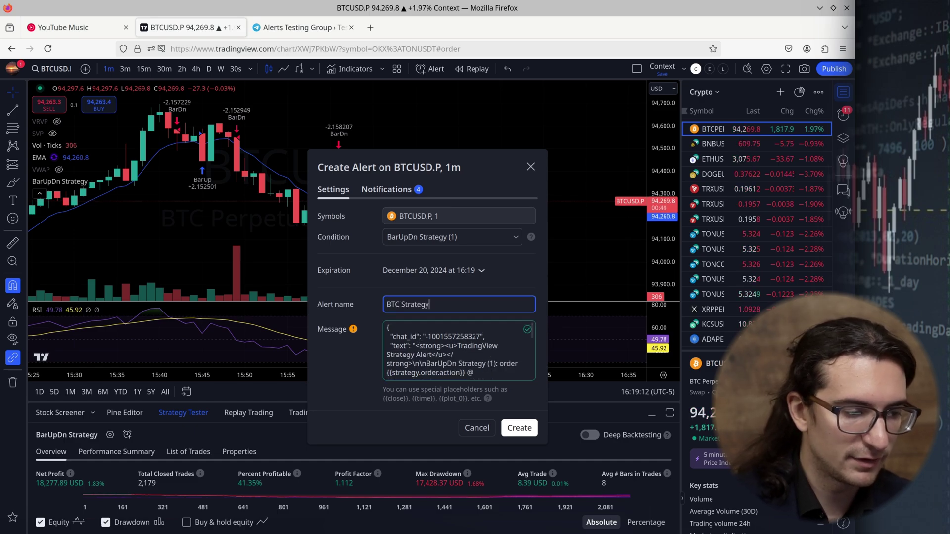
left_click(519, 428)
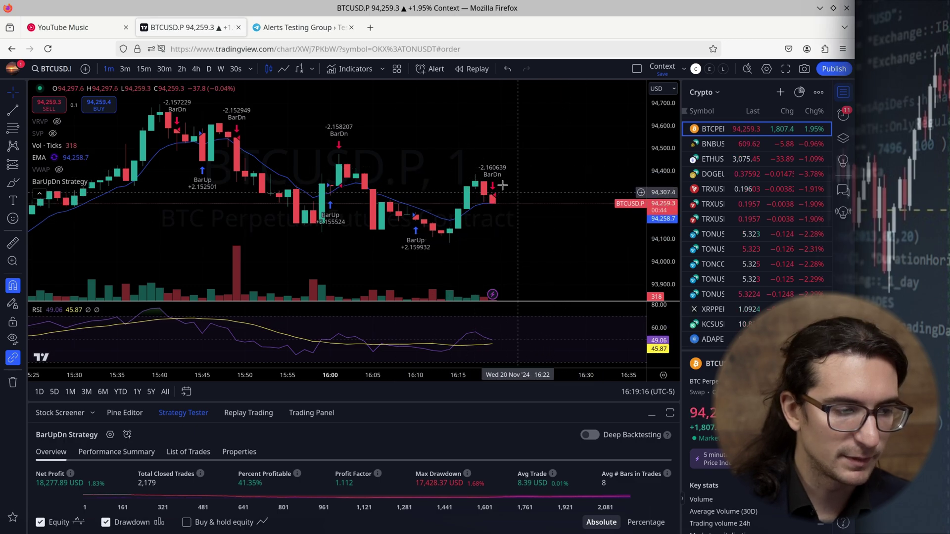
Open the Alerts panel to confirm the BTC Strategy and TON Strategy Alert alerts.
left_click(843, 113)
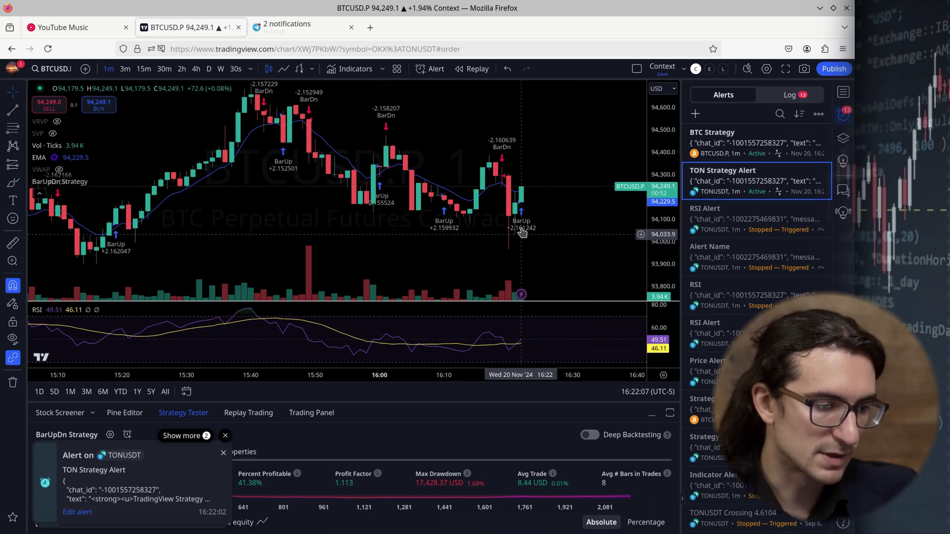
Review the BTCUSD.P buy and TONUSDT sell strategy alerts in the Alerts Testing Group chat.
left_click(303, 27)
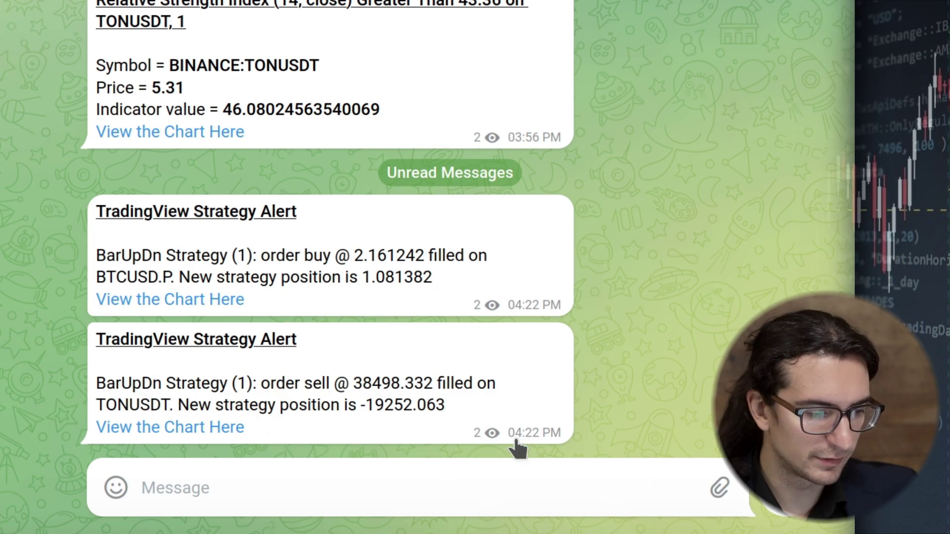
mouse_move(516, 448)
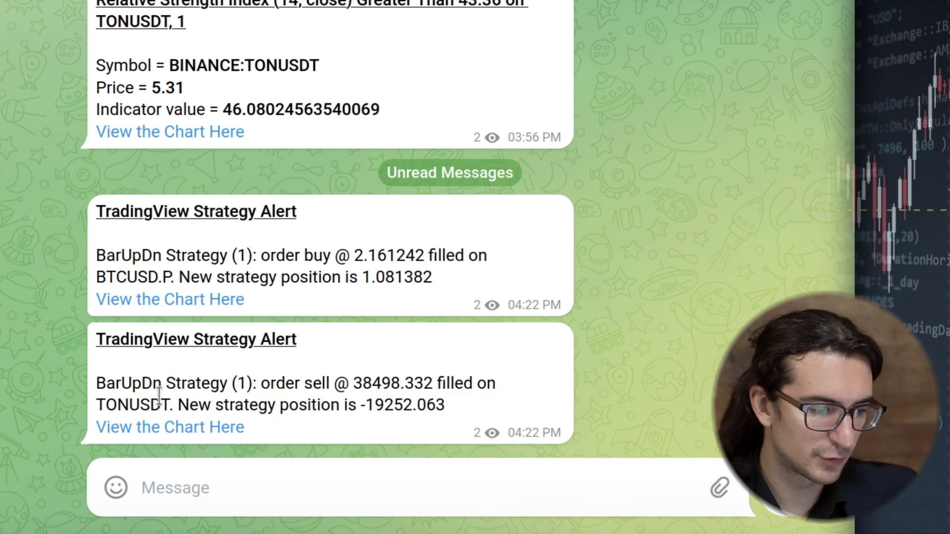
left_click_drag(441, 404, 180, 407)
left_click(181, 406)
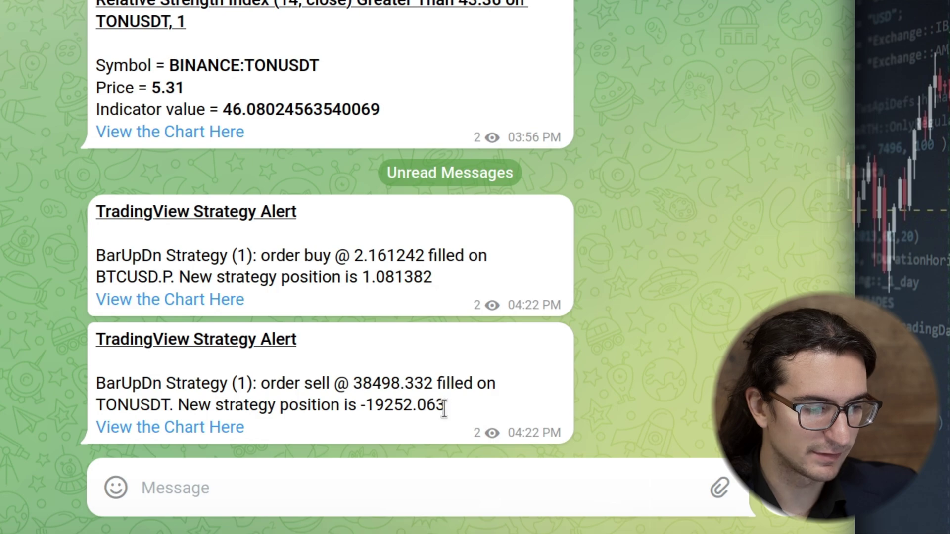
left_click_drag(460, 418, 115, 339)
left_click(115, 340)
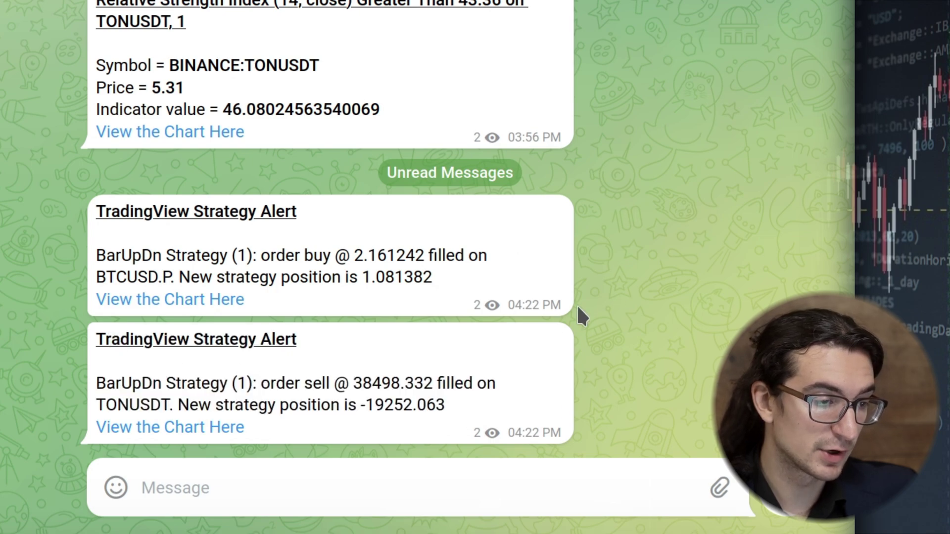